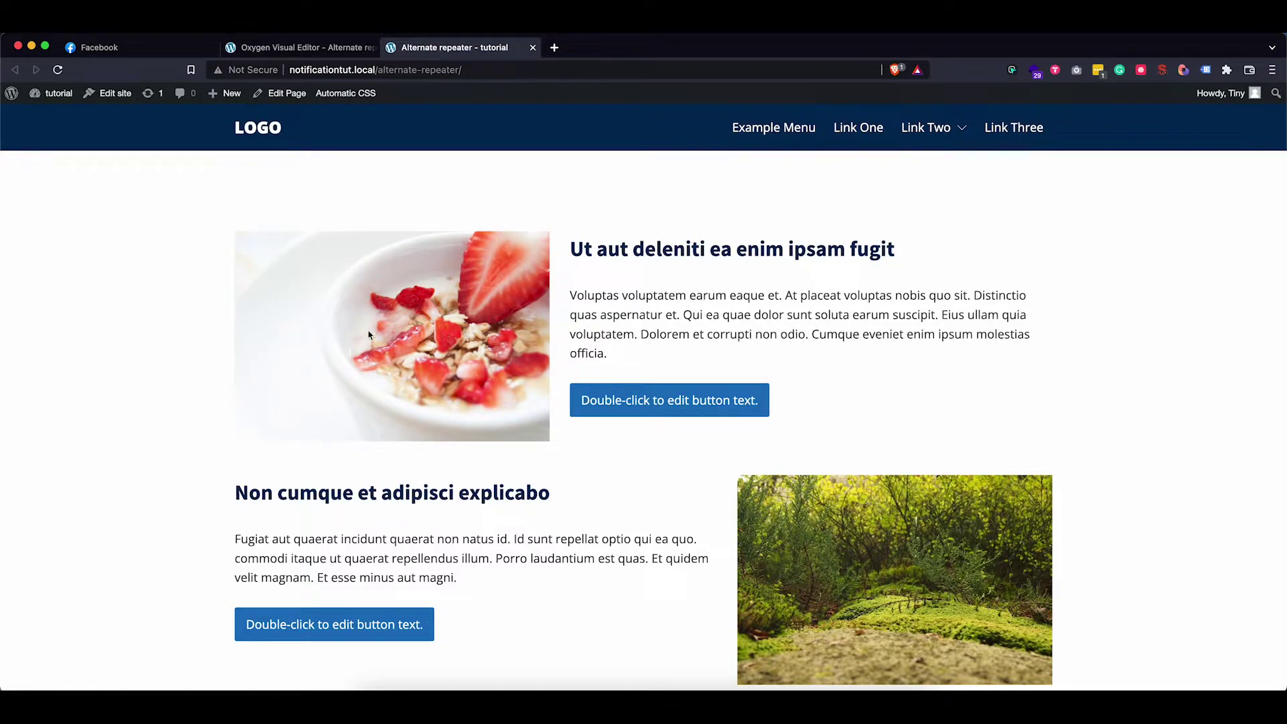
Step: Scroll down the Alternate repeater page to review its alternating image-and-text rows
scroll(512, 580, down, 5)
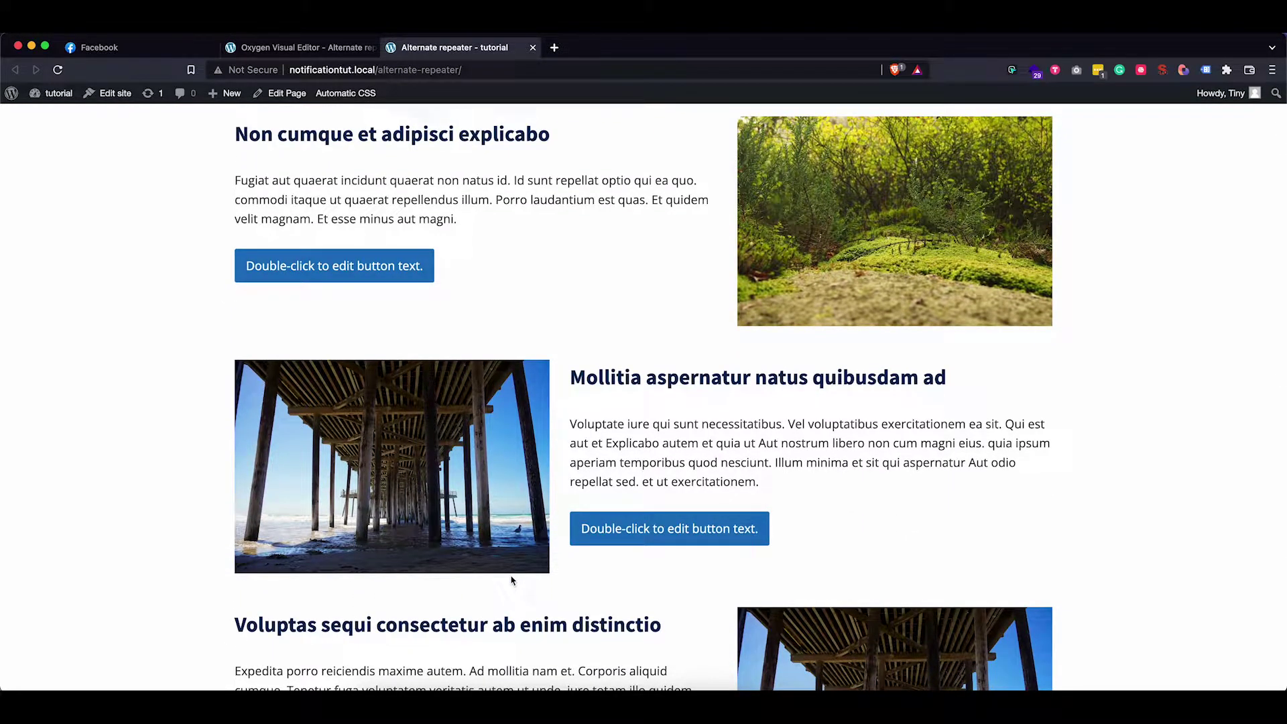
scroll(695, 580, down, 3)
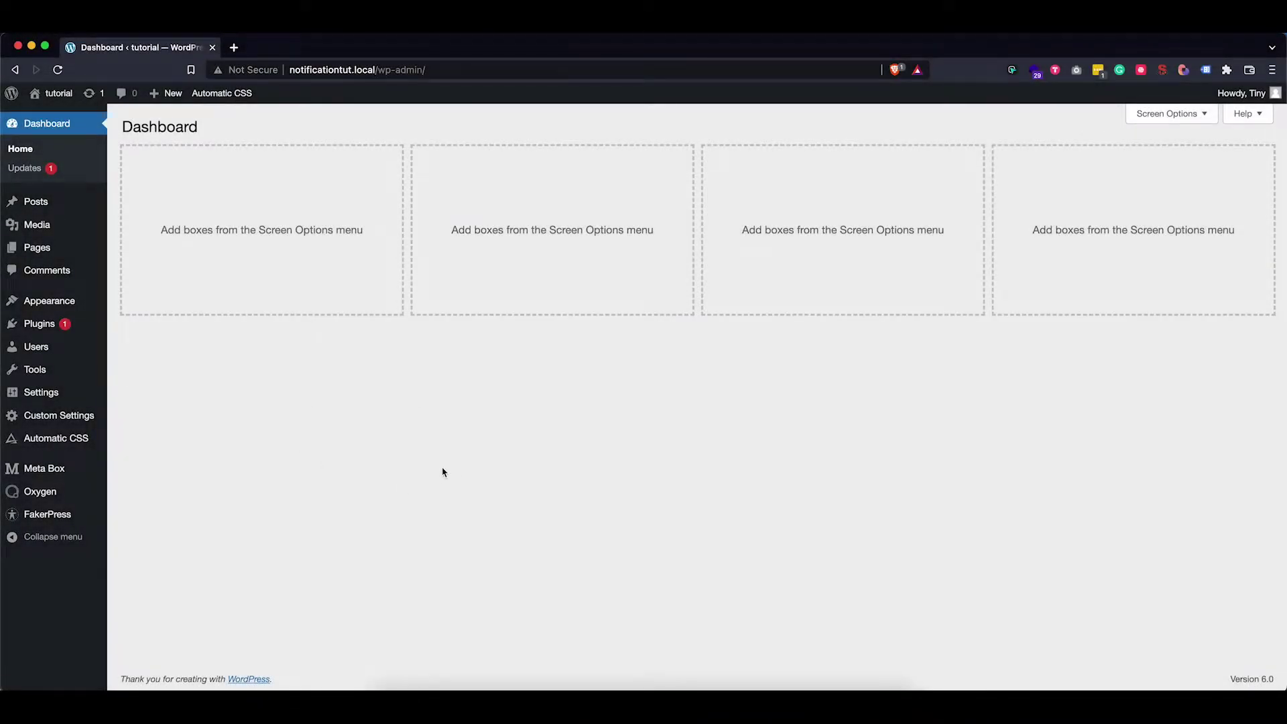
Step: Look over the first post's featured image and excerpt, then bring up the Pages list
click(37, 203)
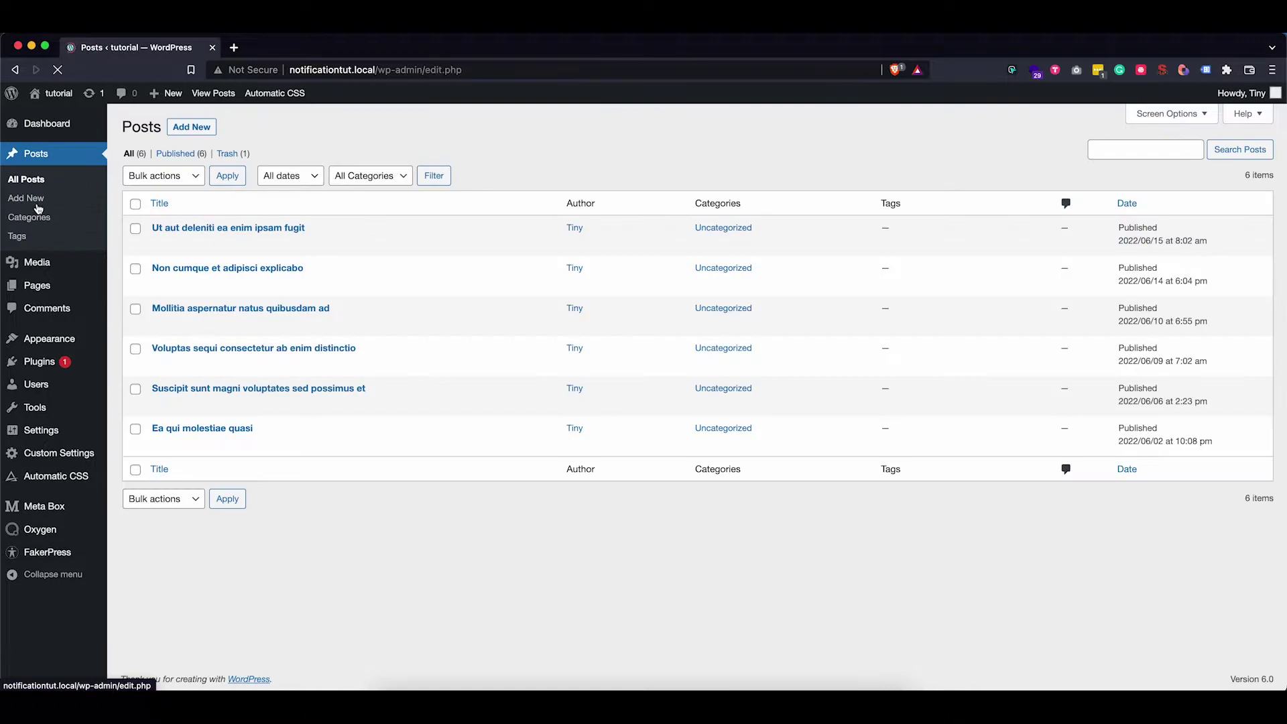
mouse_move(32, 555)
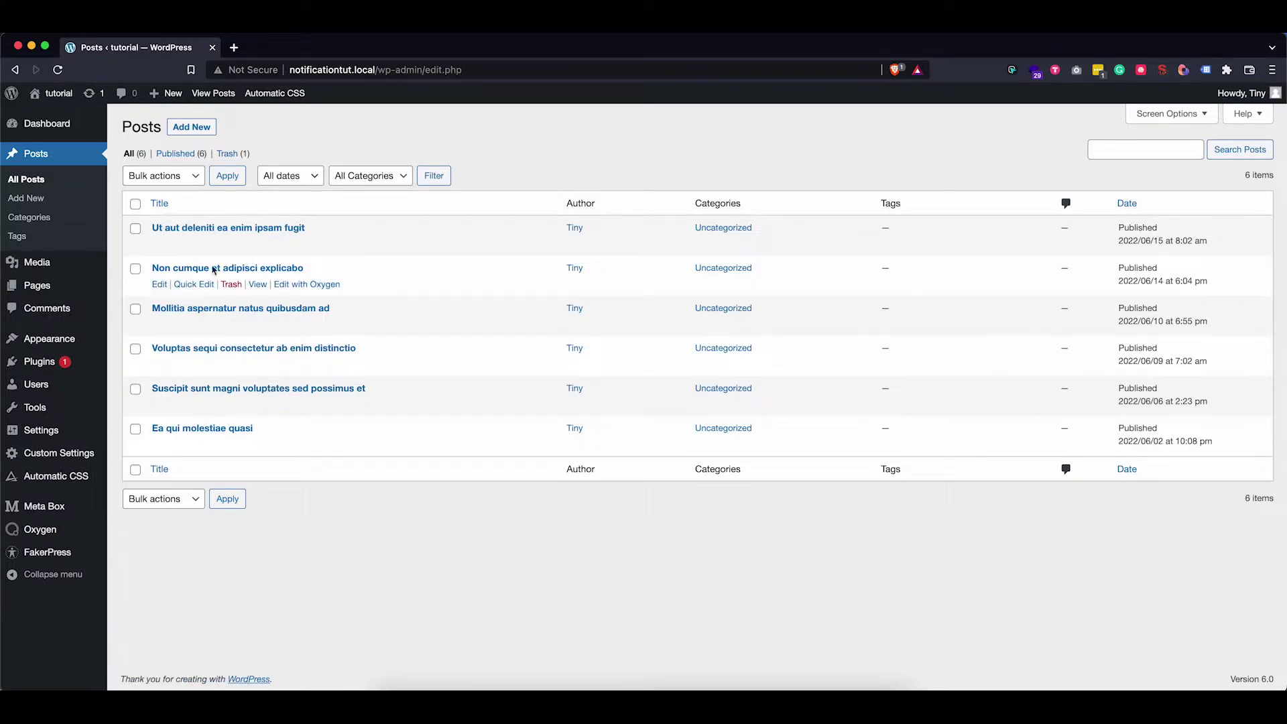
click(223, 229)
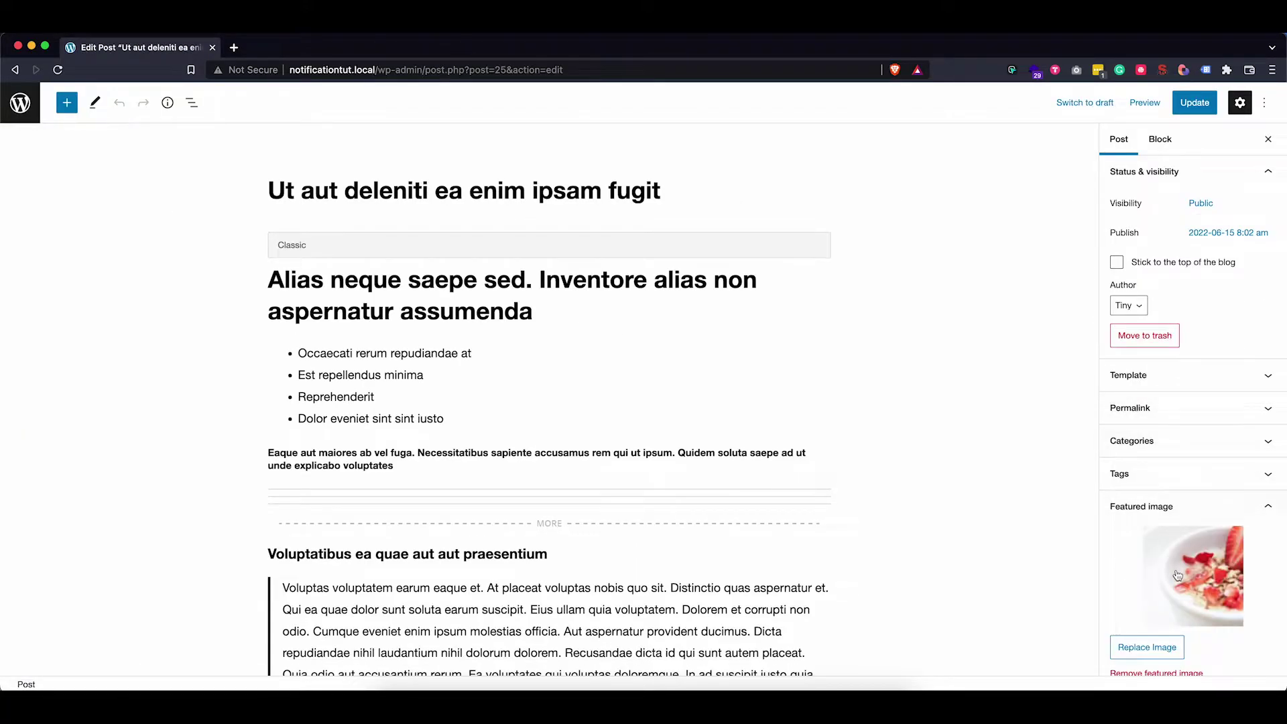
scroll(1178, 575, down, 5)
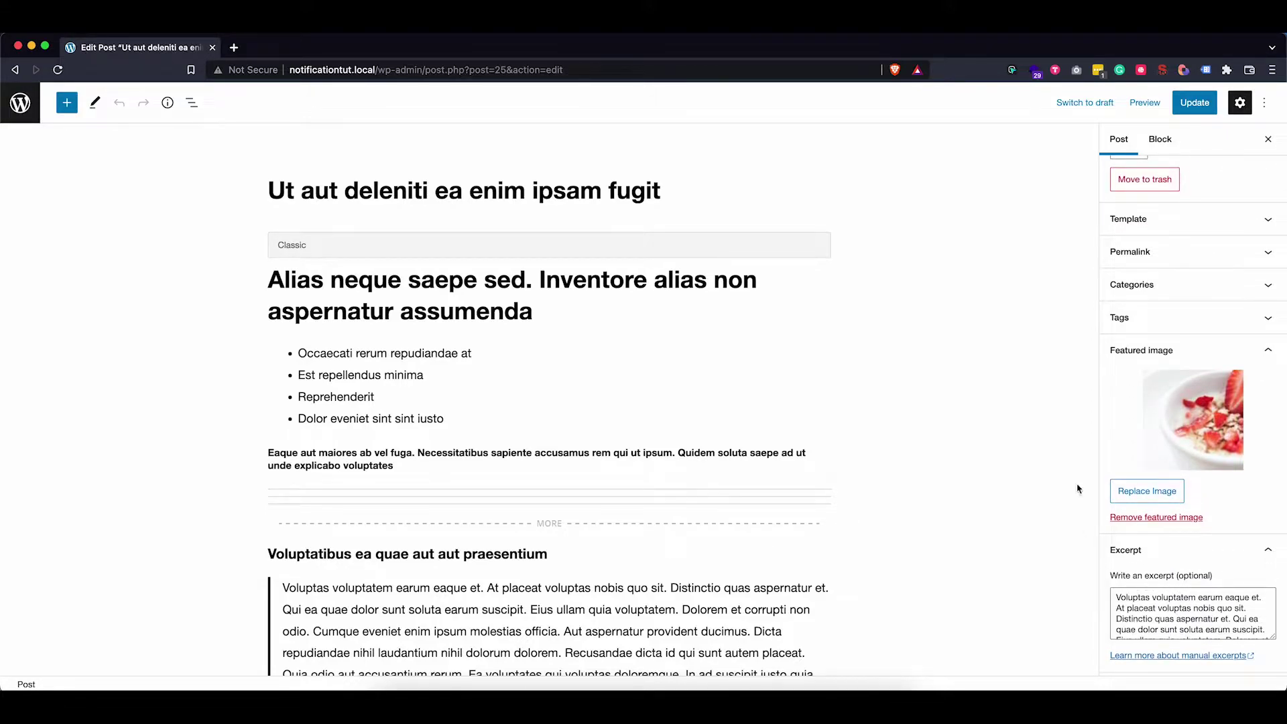
click(26, 114)
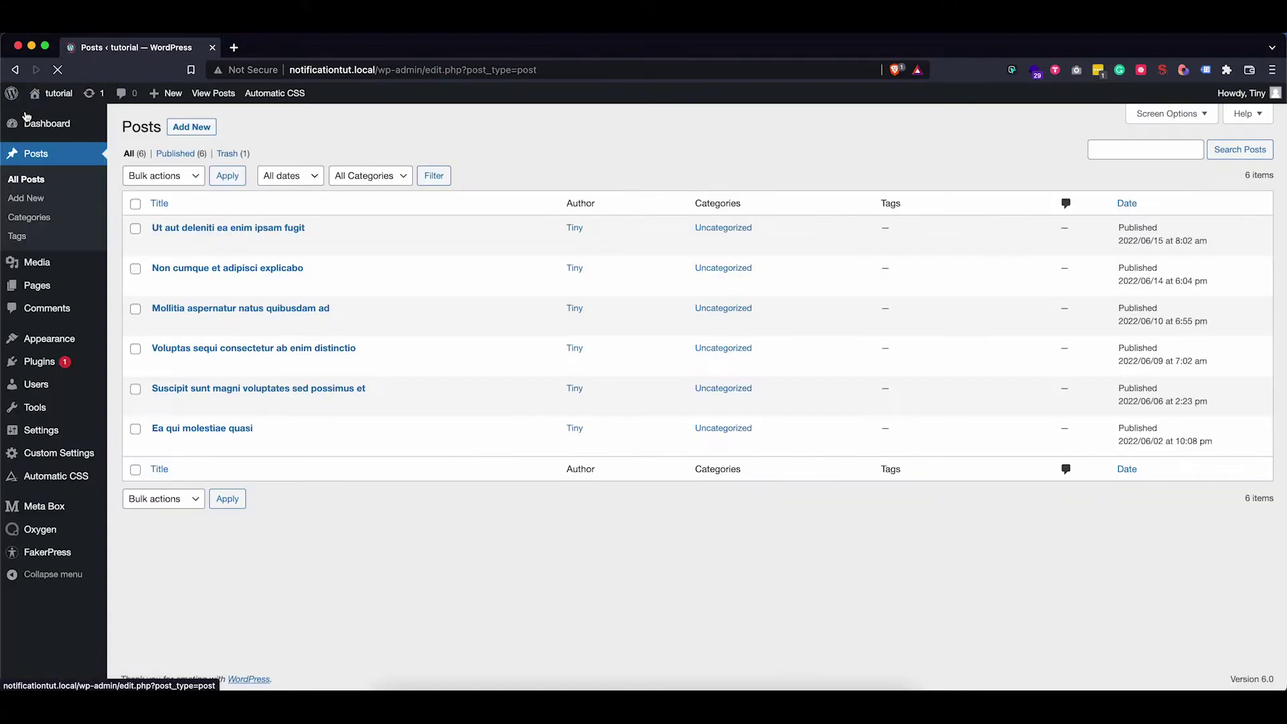
click(36, 285)
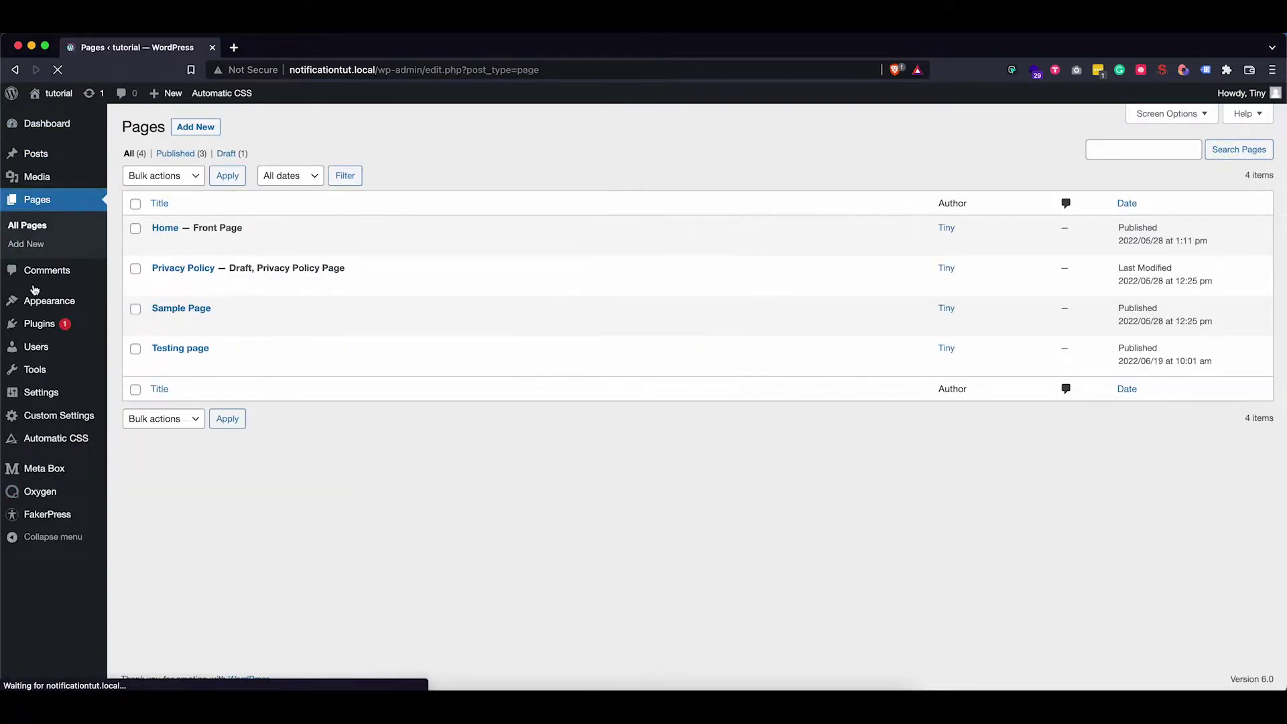
Step: Start a new page titled 'repeater alternating'
click(215, 133)
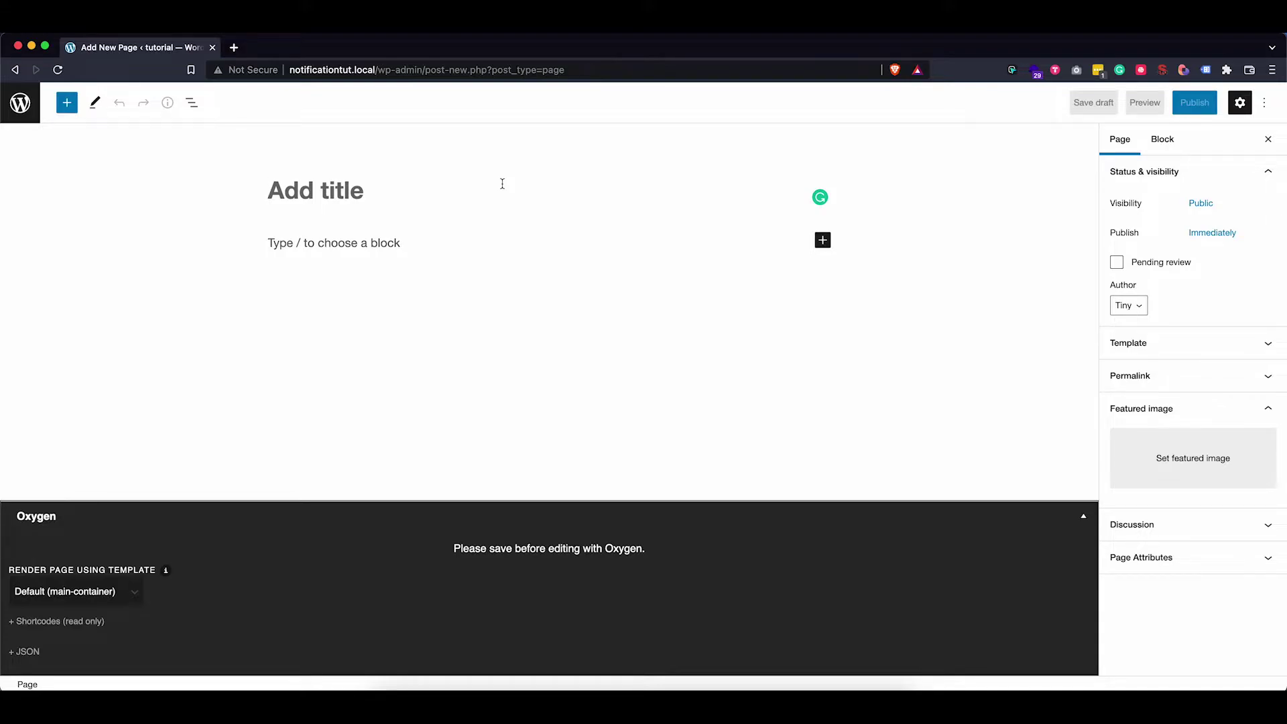
text(r)
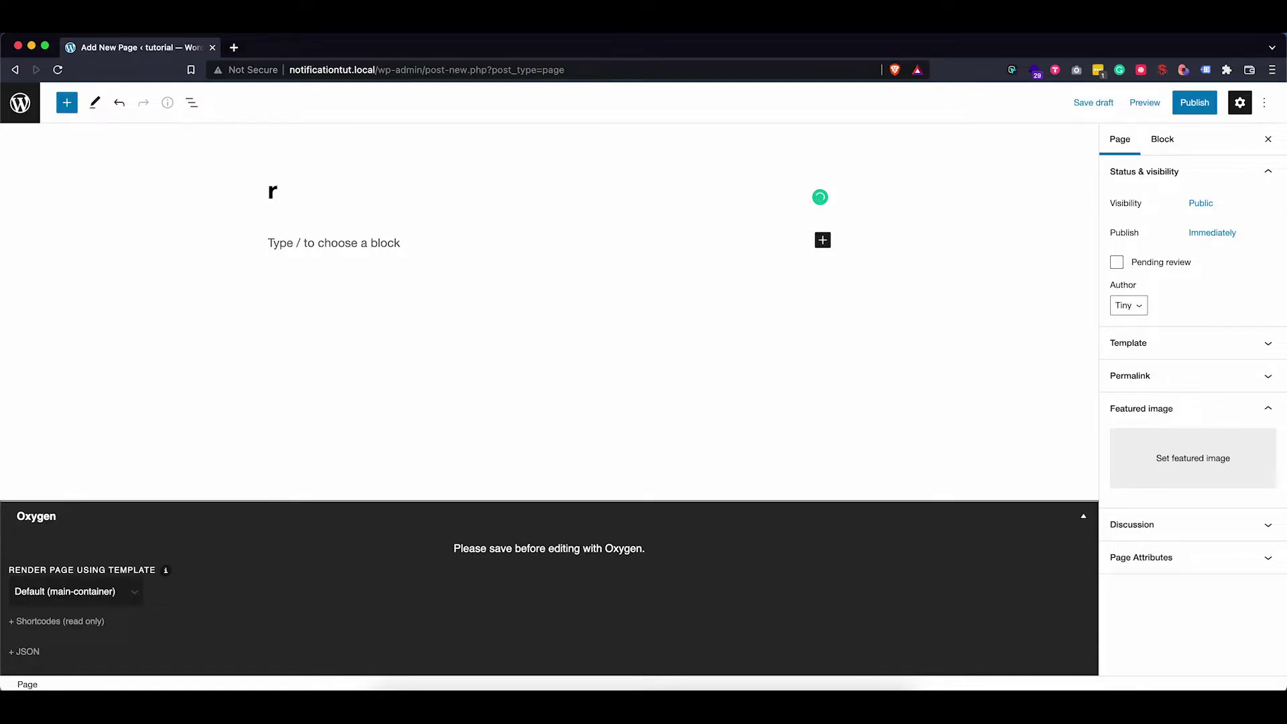
text(epeater)
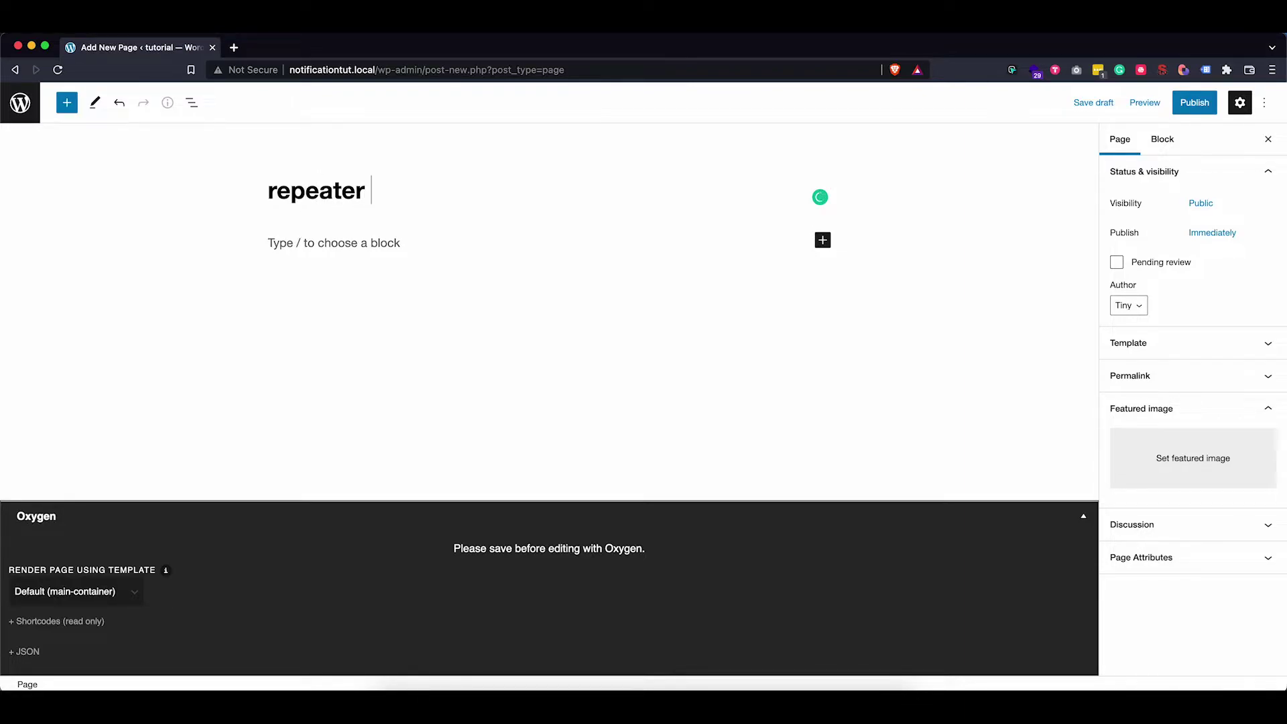
text( alternar)
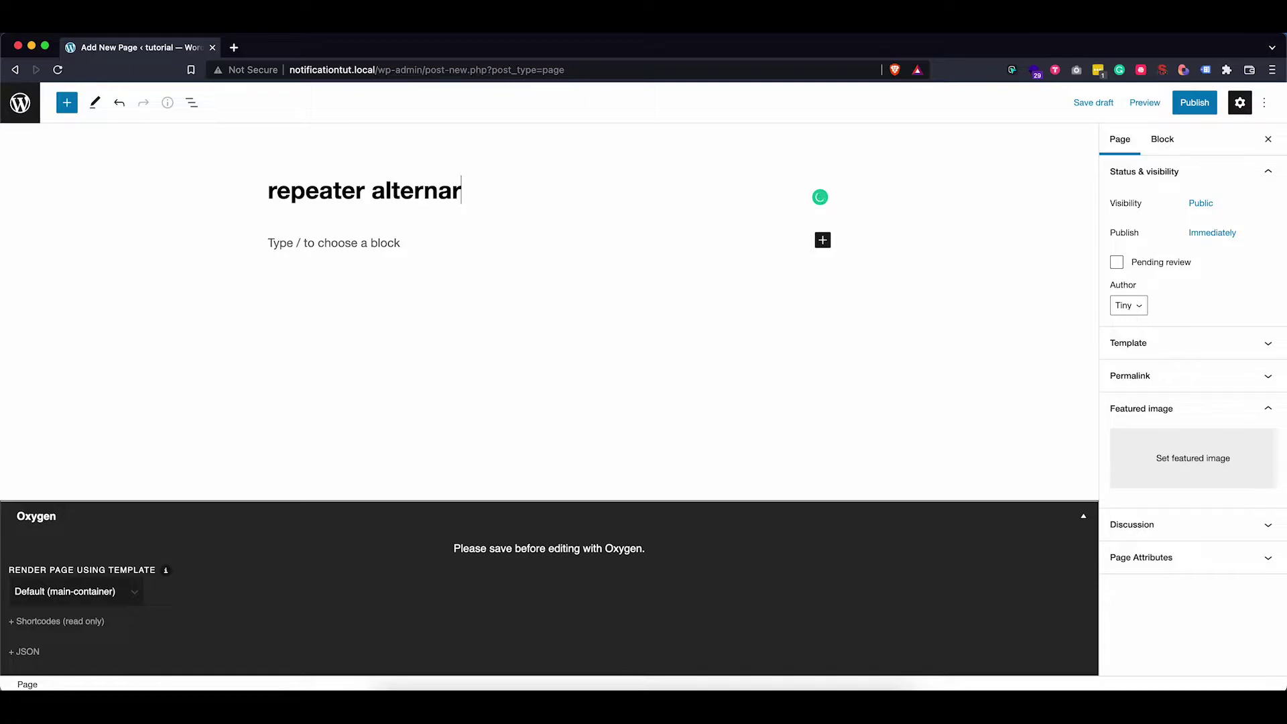
key(BackSpace)
text(ting)
Step: Publish the page and open it in the Oxygen visual editor
click(1197, 101)
click(1151, 103)
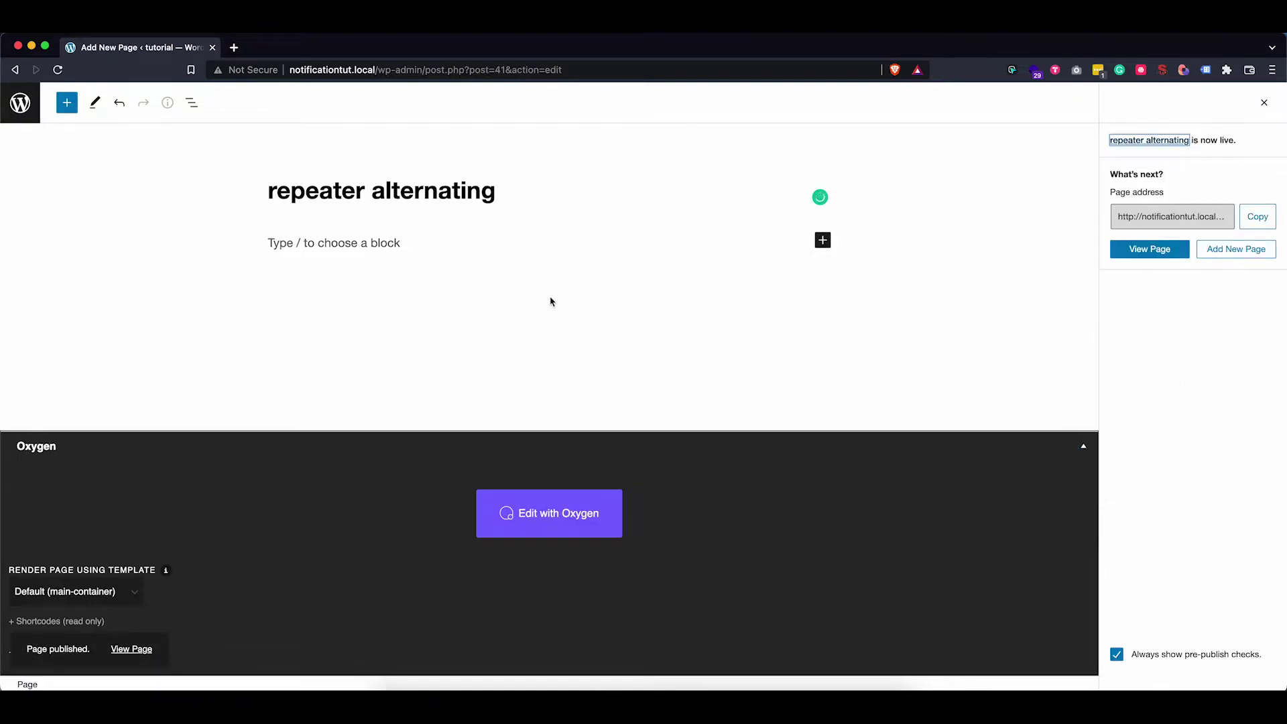
click(537, 511)
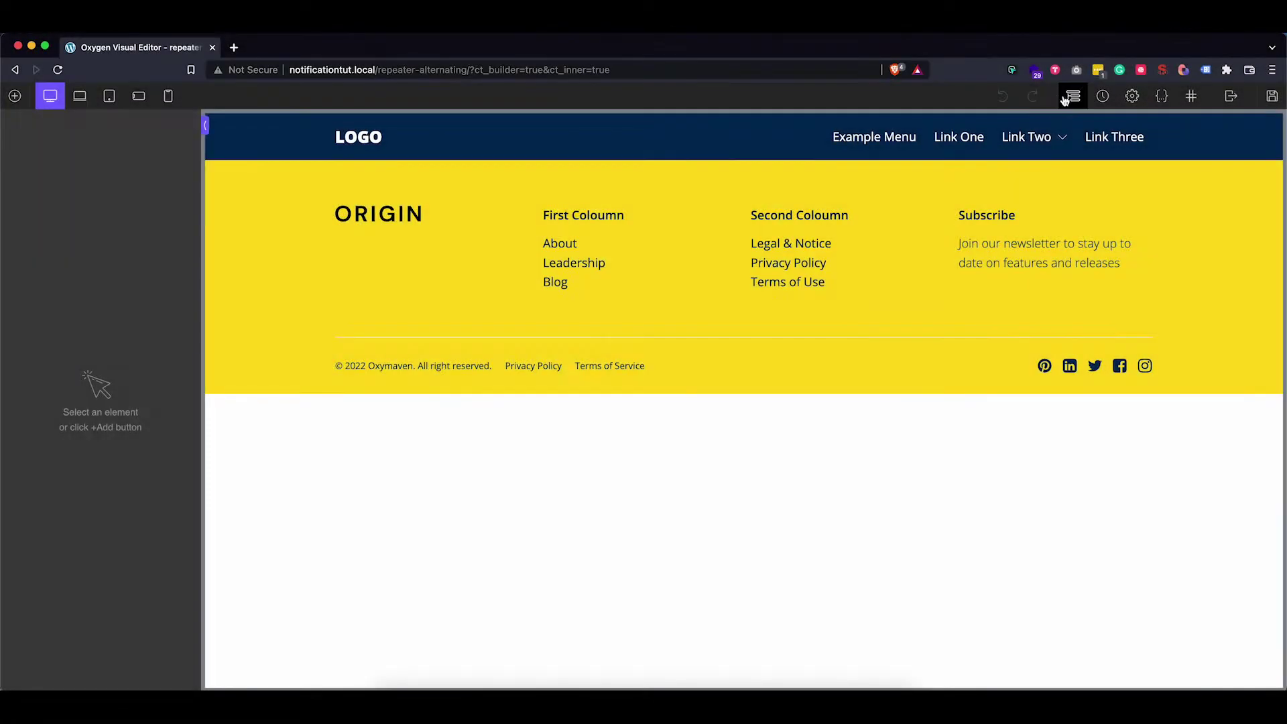
Step: Add a Section to the page with a Repeater inside it
click(1079, 98)
click(15, 96)
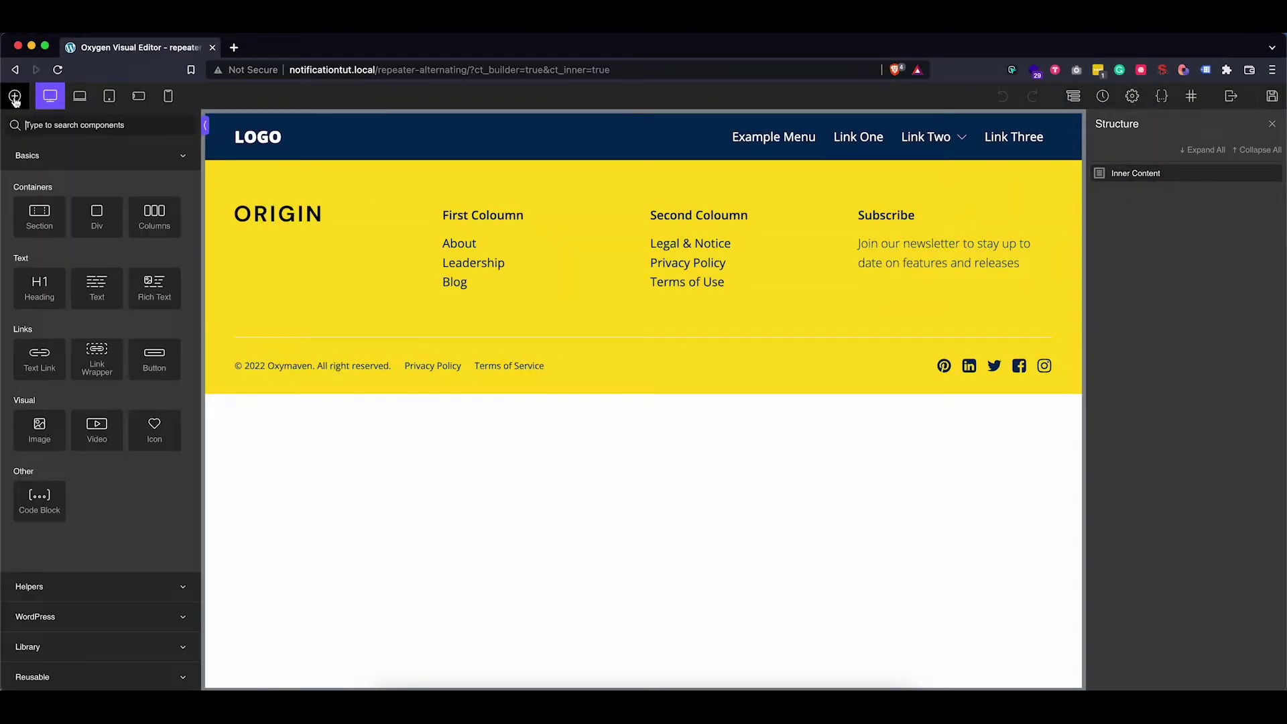
click(53, 213)
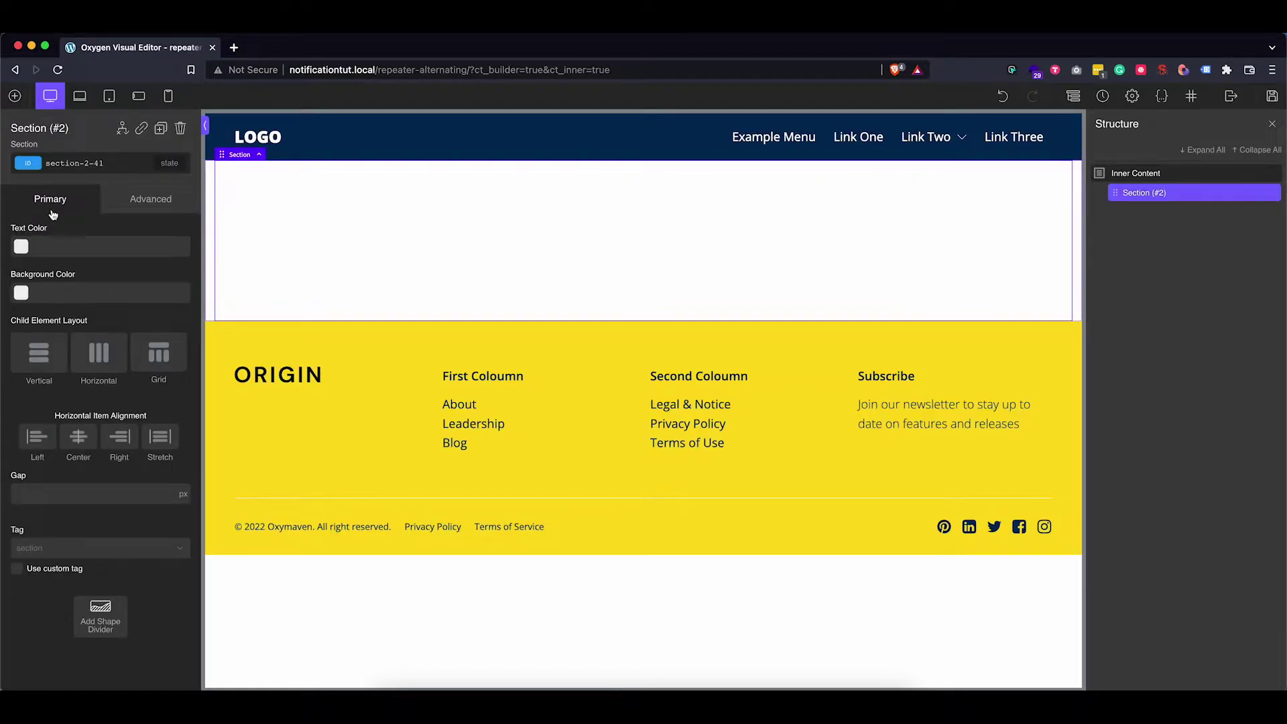
click(15, 95)
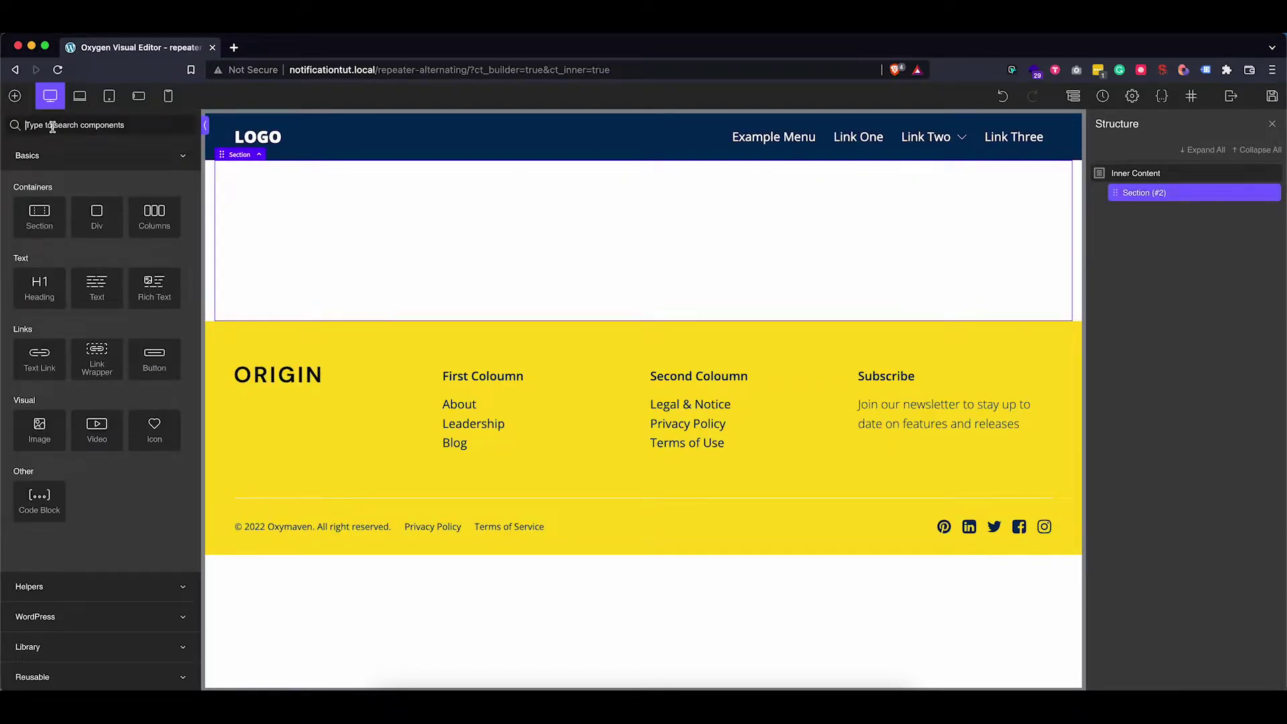
text(re)
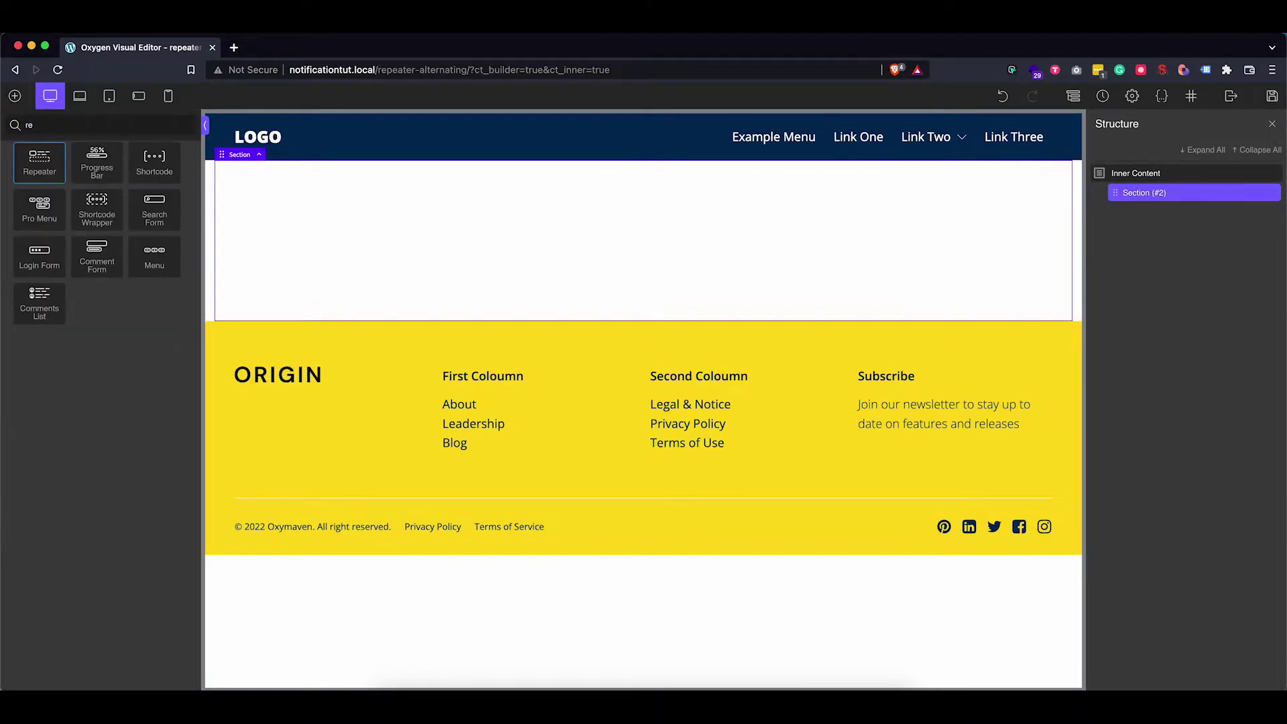
click(36, 176)
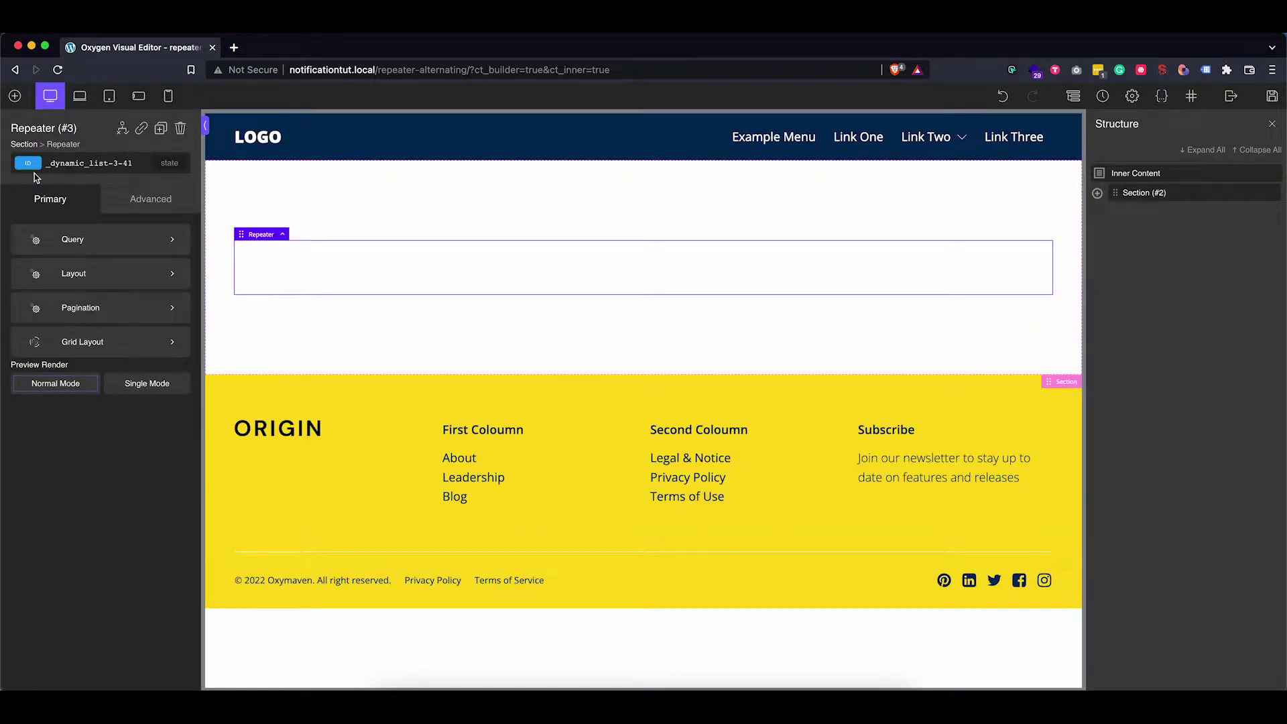
Step: Give the Repeater a custom query for post type 'post' and apply it
click(75, 248)
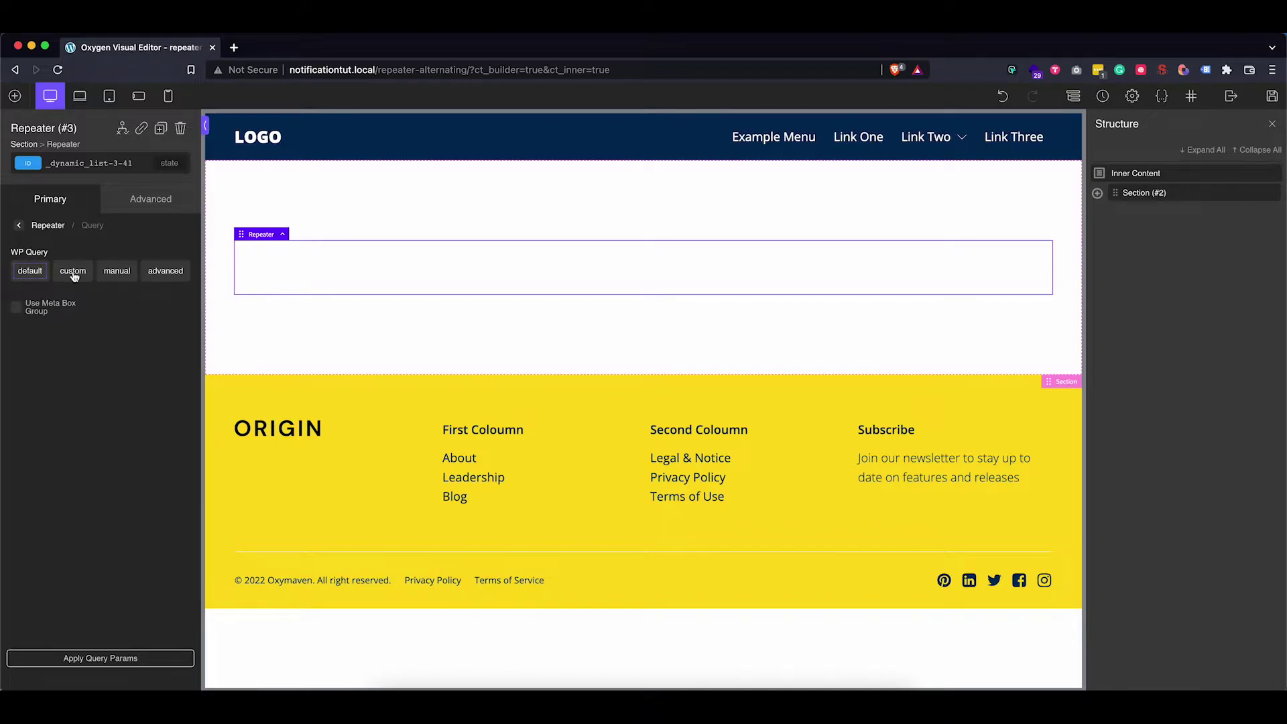
click(73, 274)
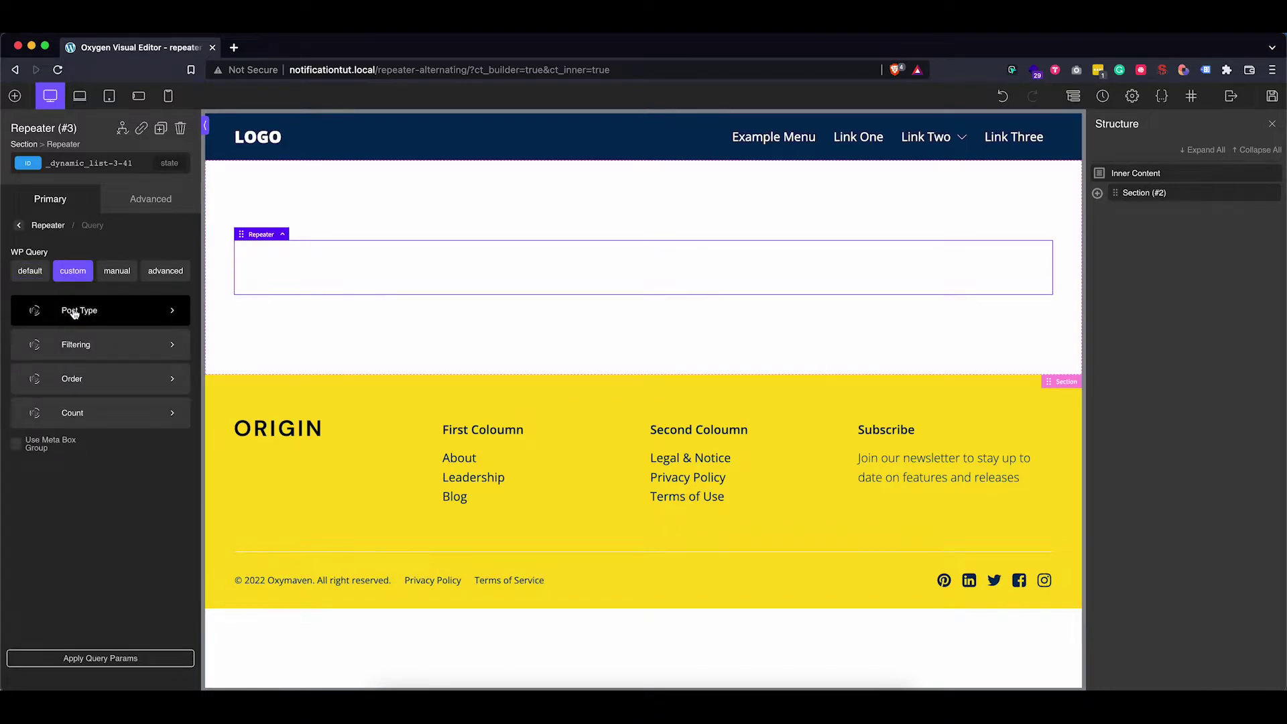
click(74, 310)
click(41, 271)
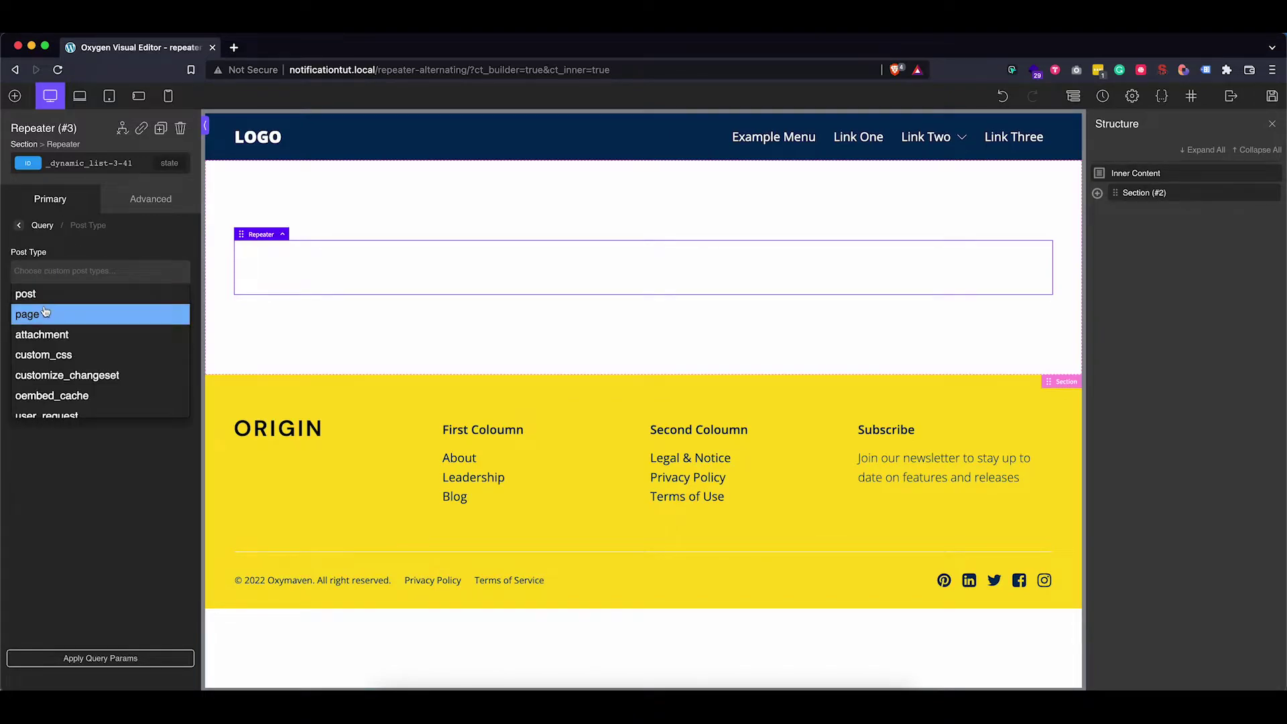
click(32, 291)
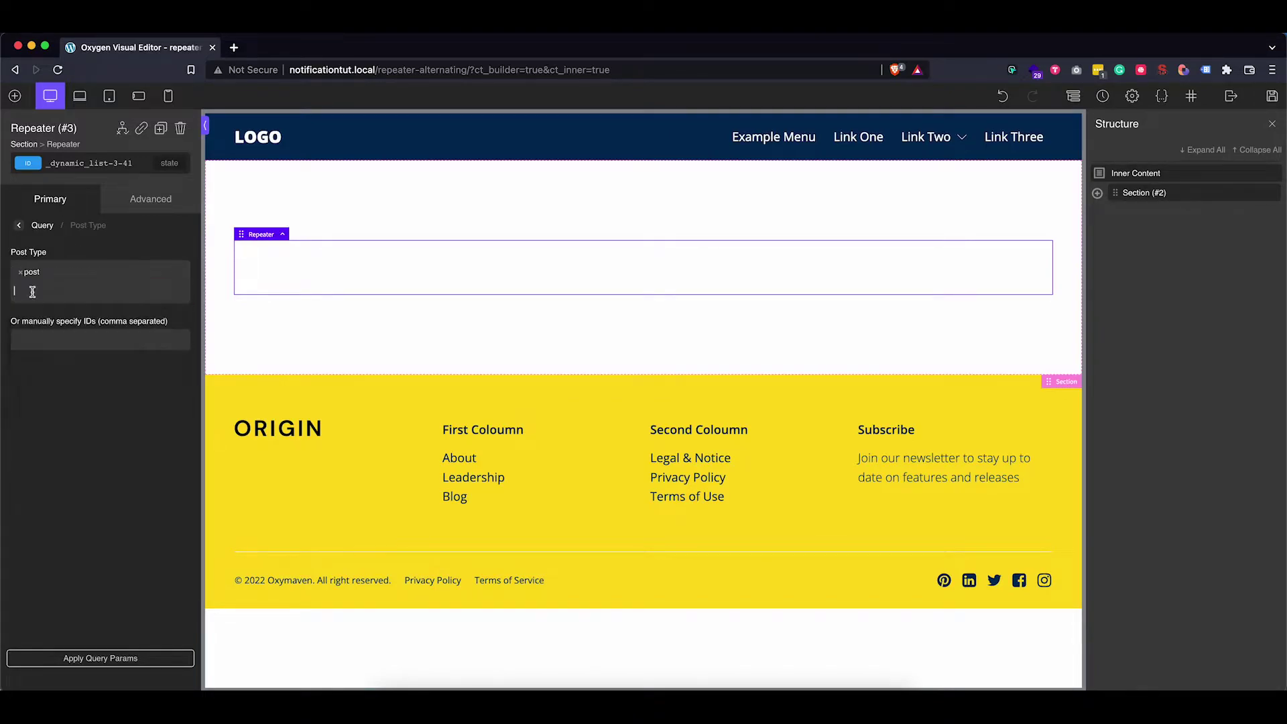
click(109, 657)
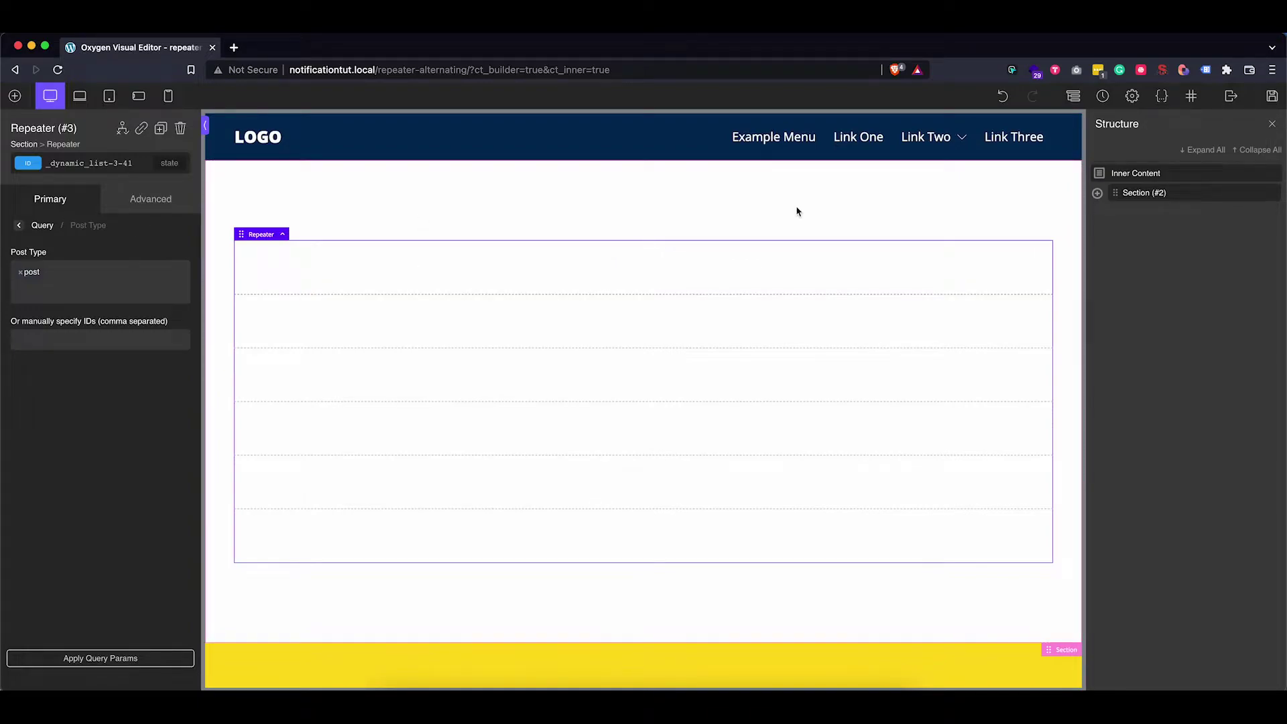
Step: Set the Repeater's Preview Render to Single Mode so only one row shows
click(1097, 193)
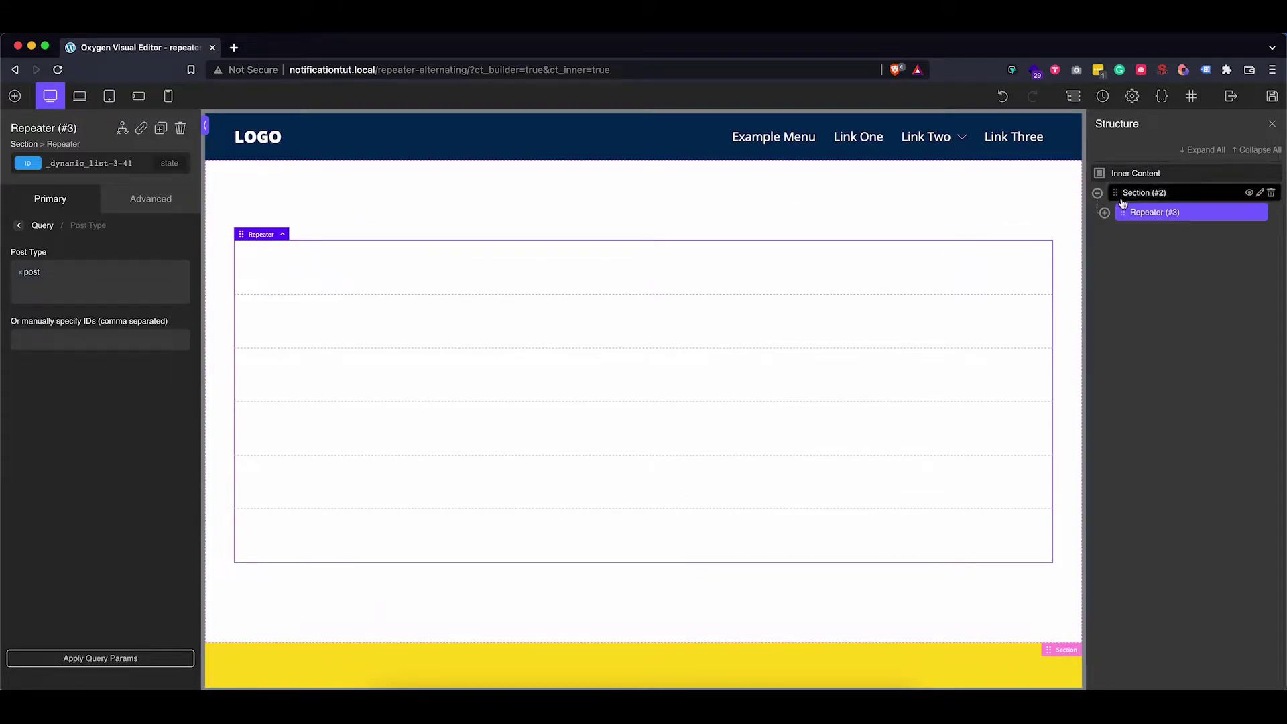
click(37, 226)
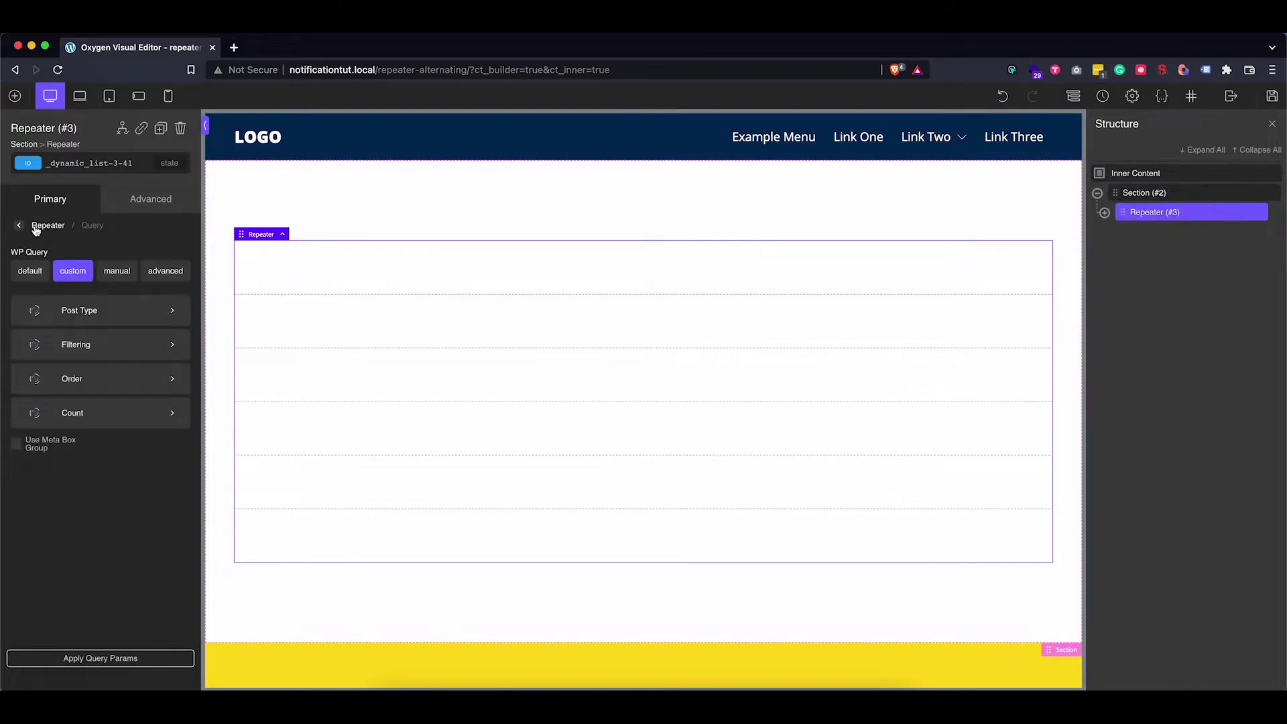
click(21, 226)
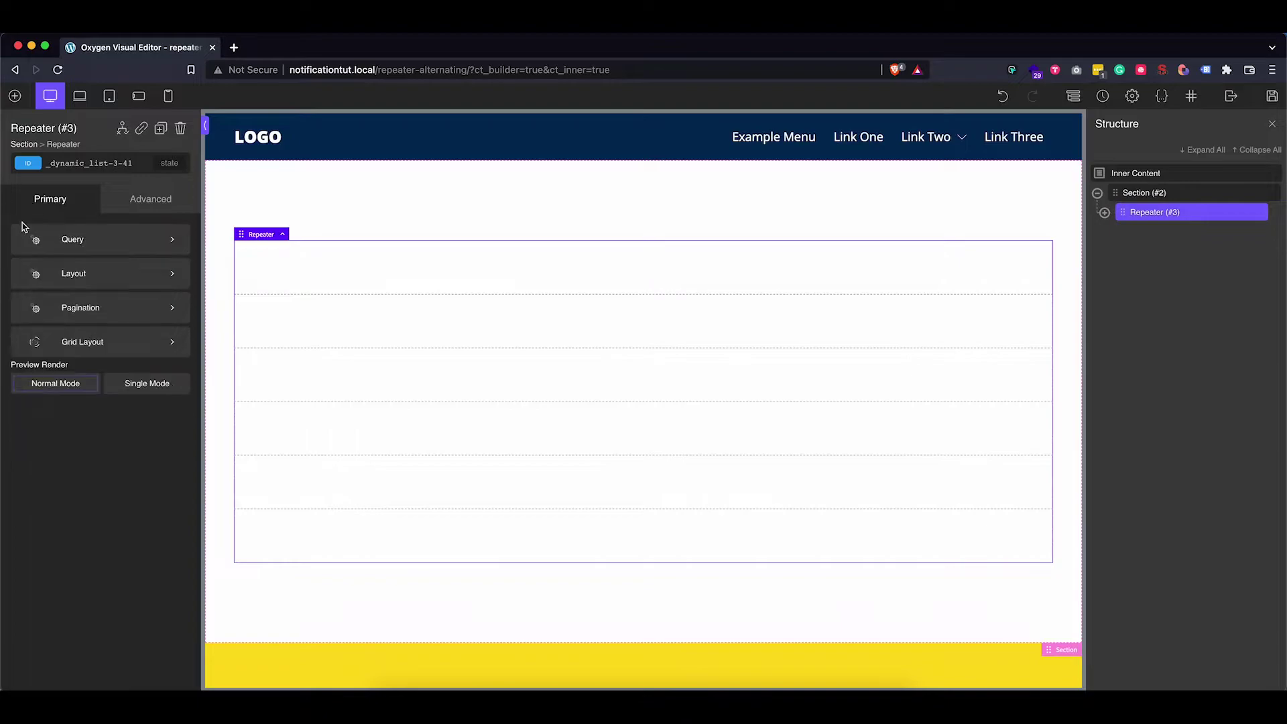
click(131, 383)
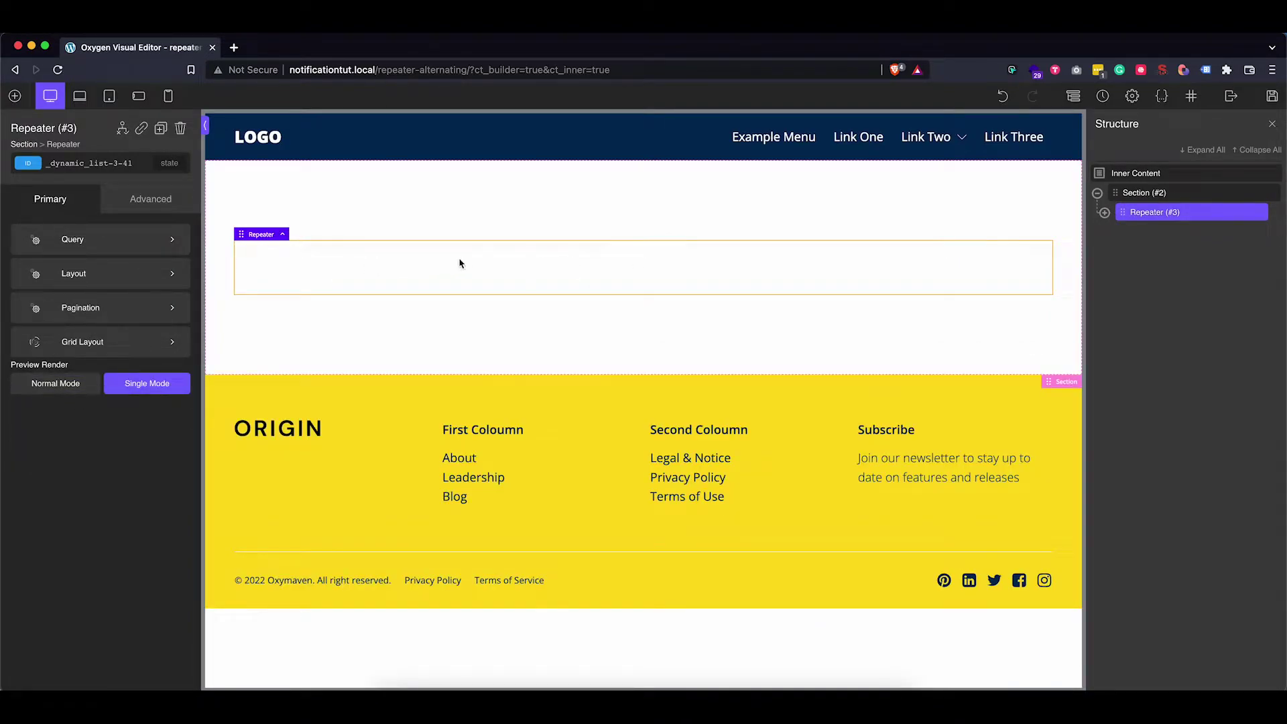
Step: Select the Repeater's inner Div (#4) and add the class custom-grid
click(1105, 213)
click(1156, 233)
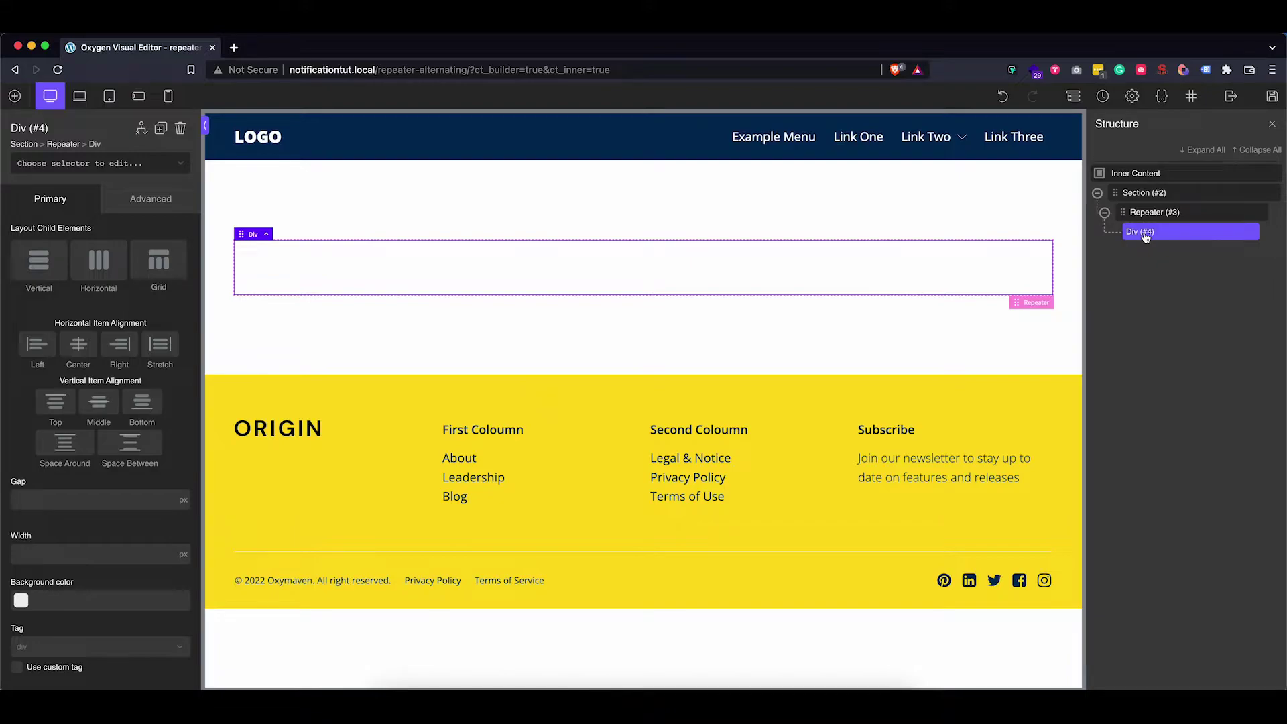
click(46, 165)
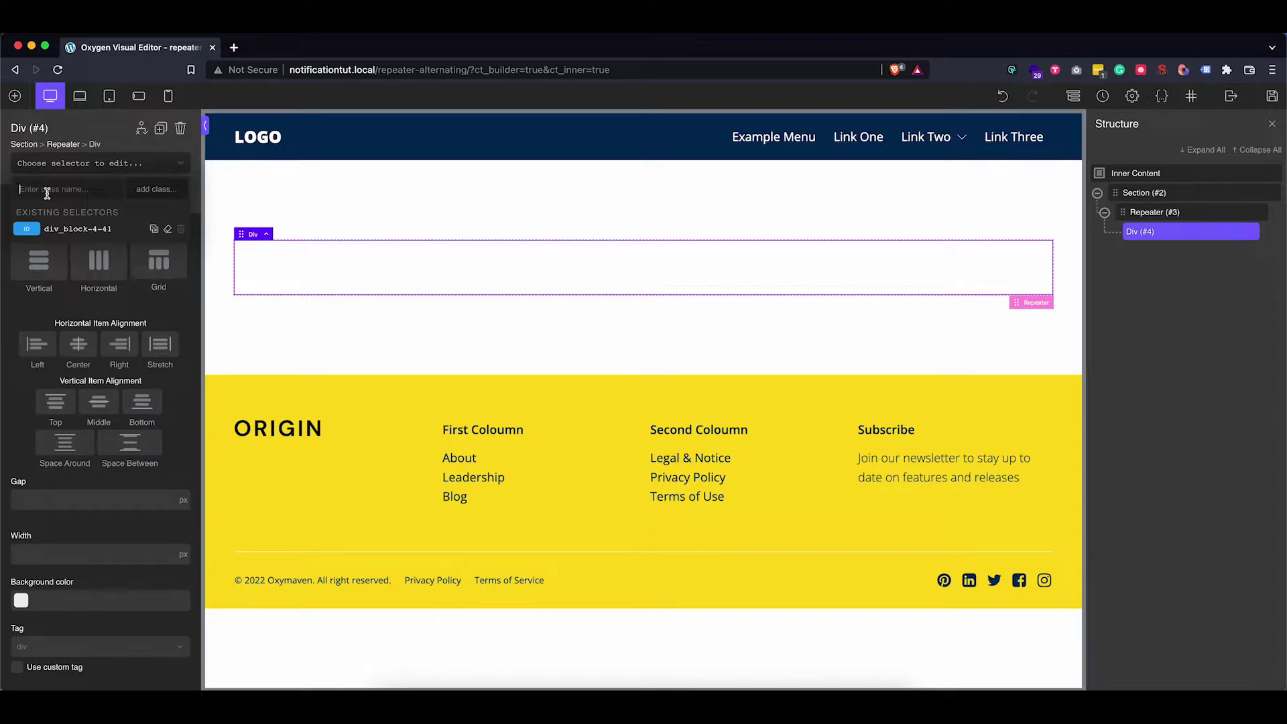
click(47, 191)
text(custom-grid)
click(161, 191)
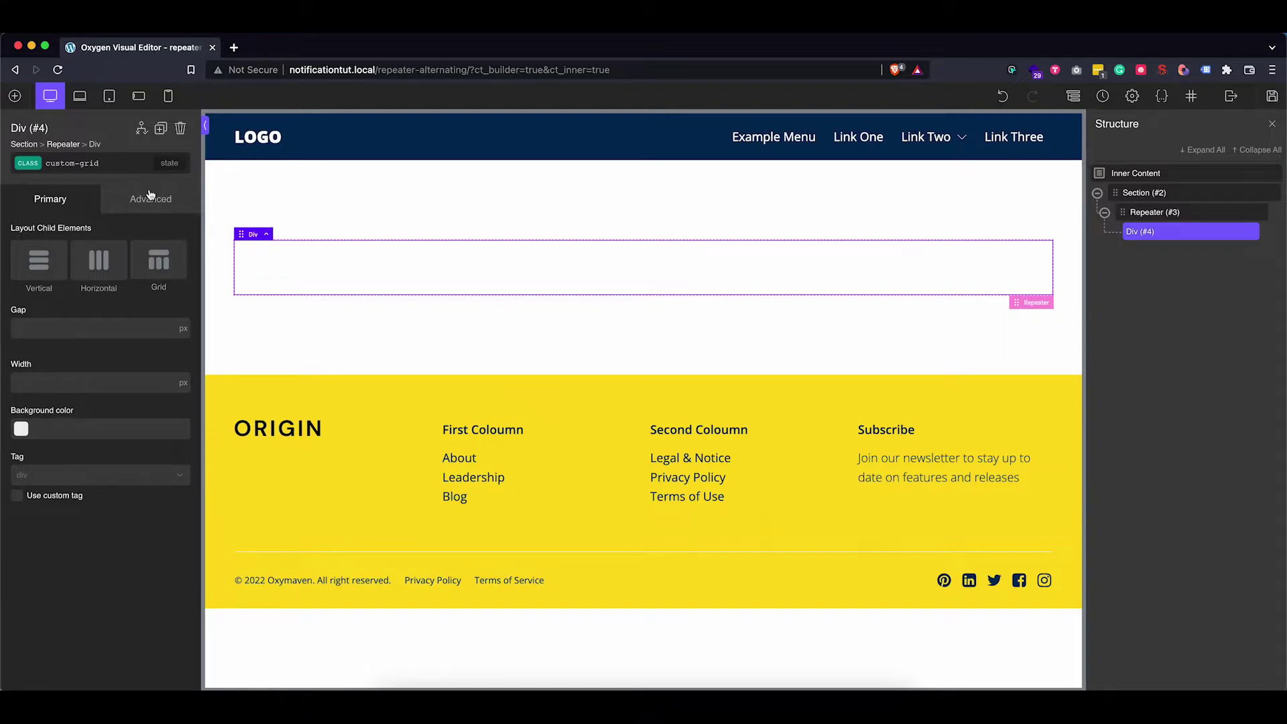
Step: Lay out the Div as a Grid with 5 columns, 0 minimum width and a 3 rem gap
click(161, 269)
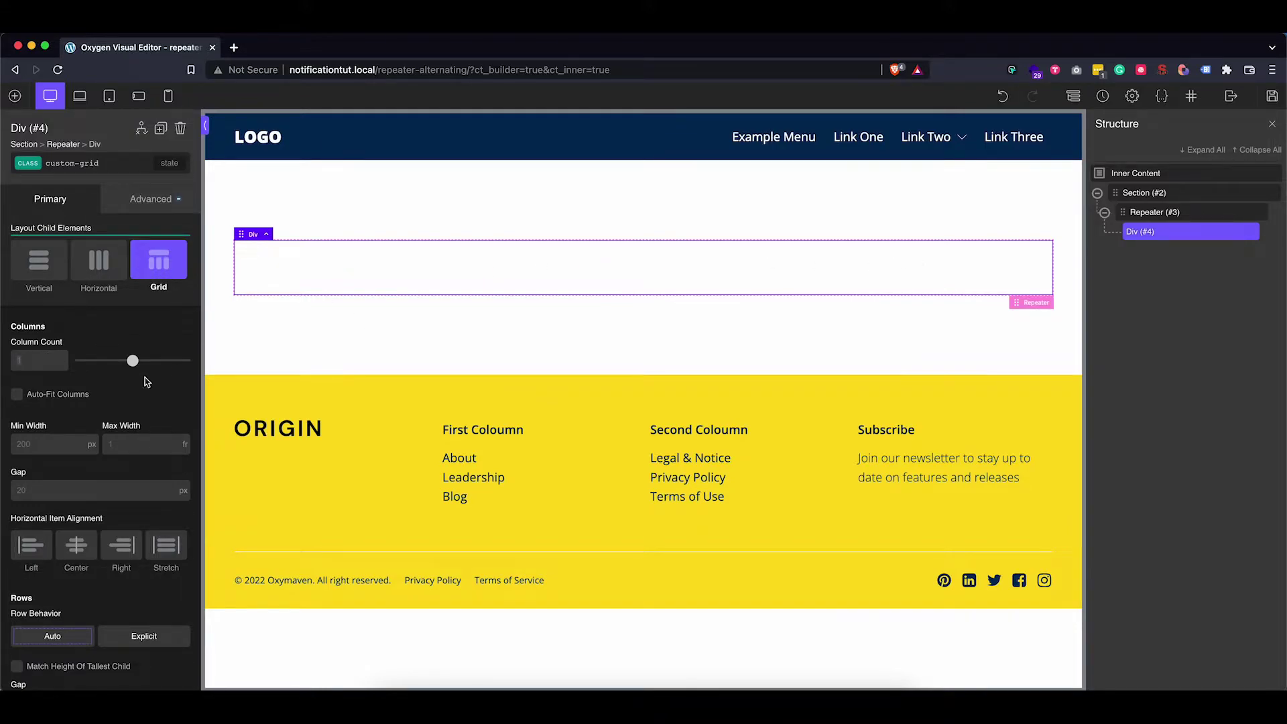
click(27, 365)
text(5)
click(34, 439)
text(0)
click(45, 494)
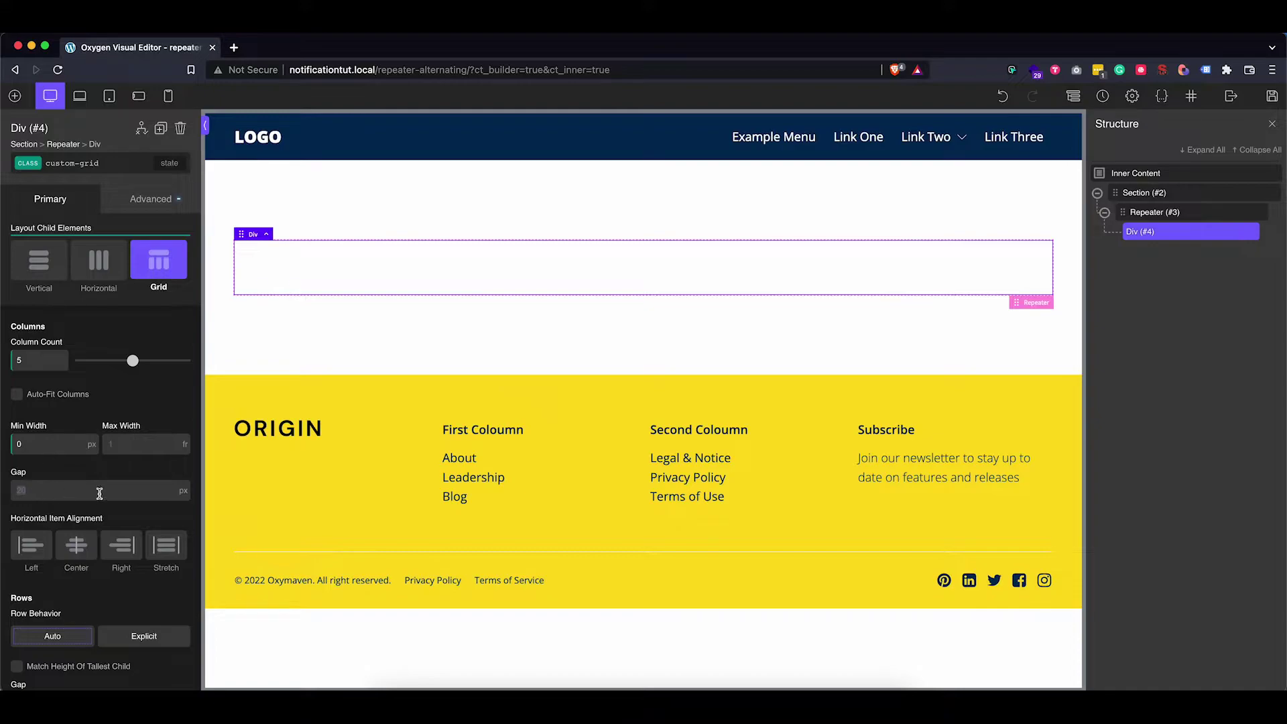
click(187, 496)
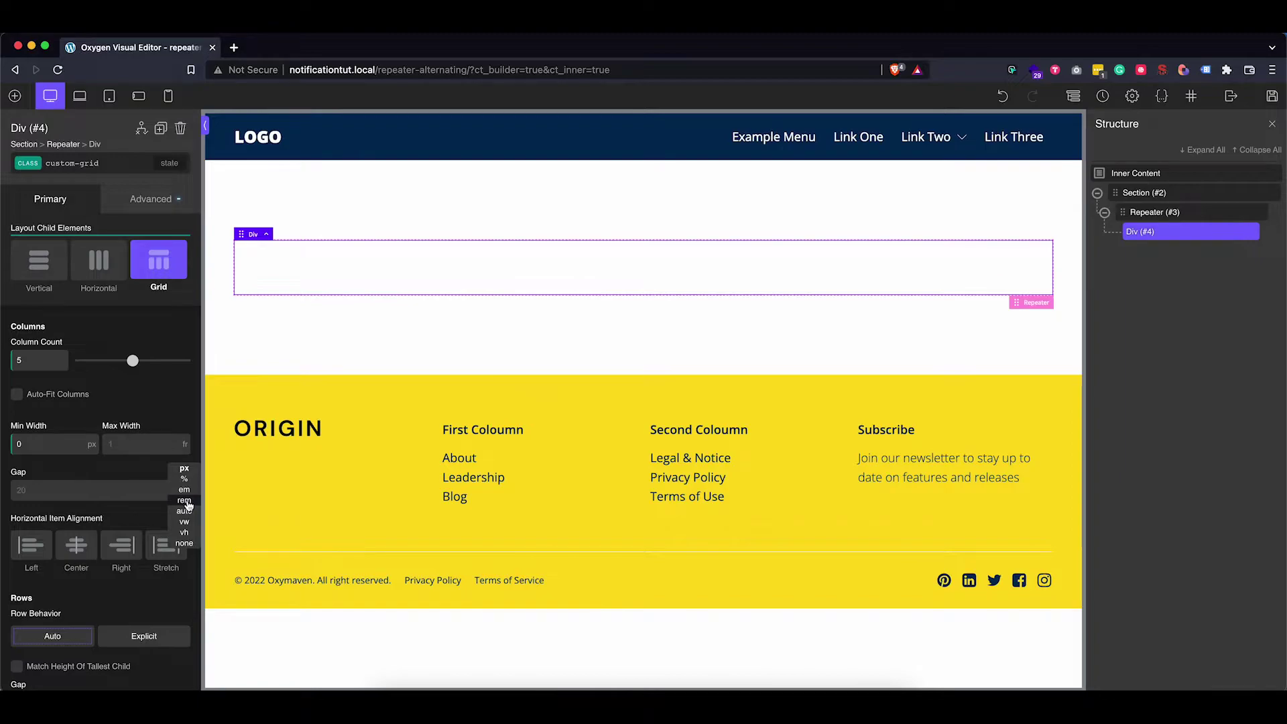
click(187, 501)
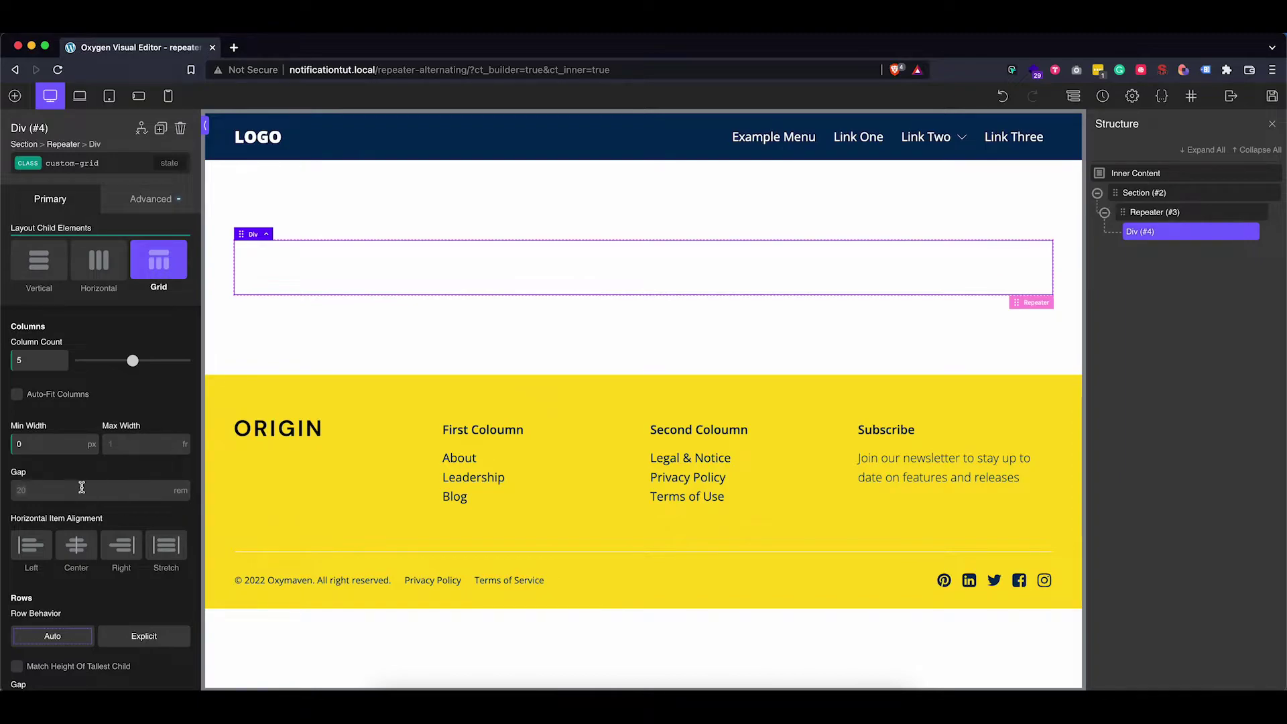
click(82, 487)
text(2)
double_click(30, 486)
text(3)
Step: Add two child Divs inside the grid Div
scroll(148, 513, down, 1)
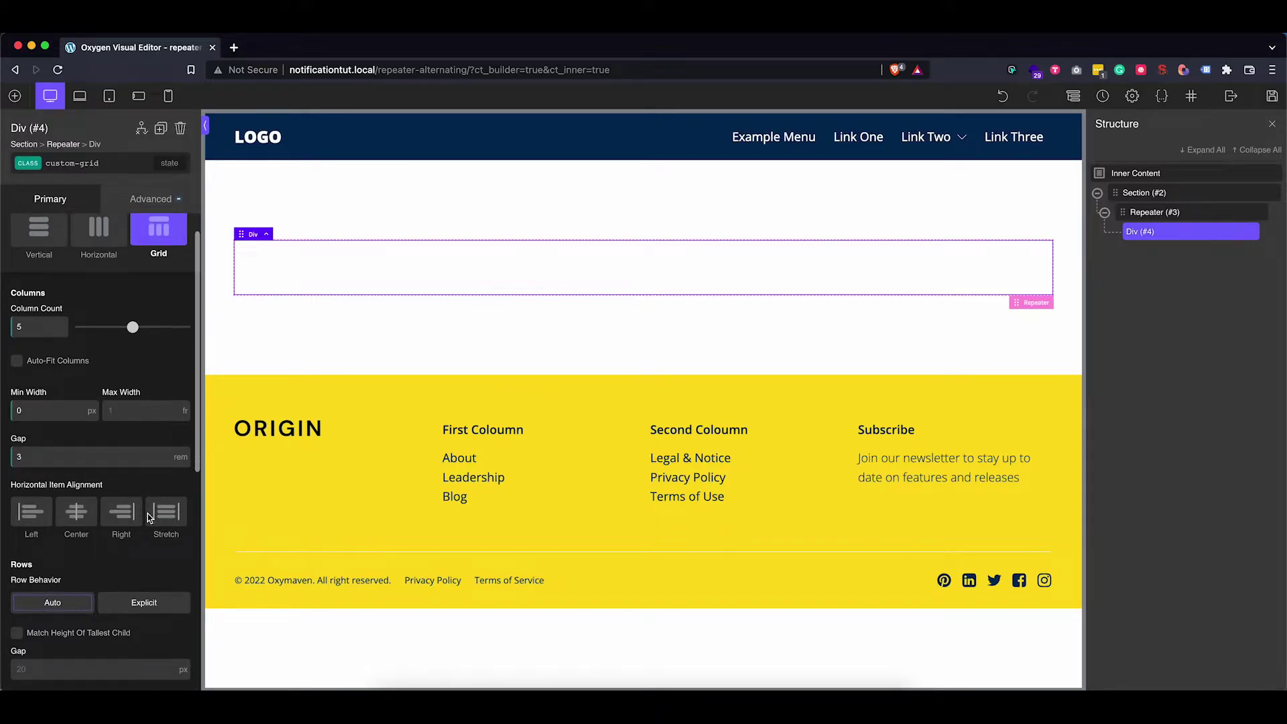
scroll(123, 554, down, 1)
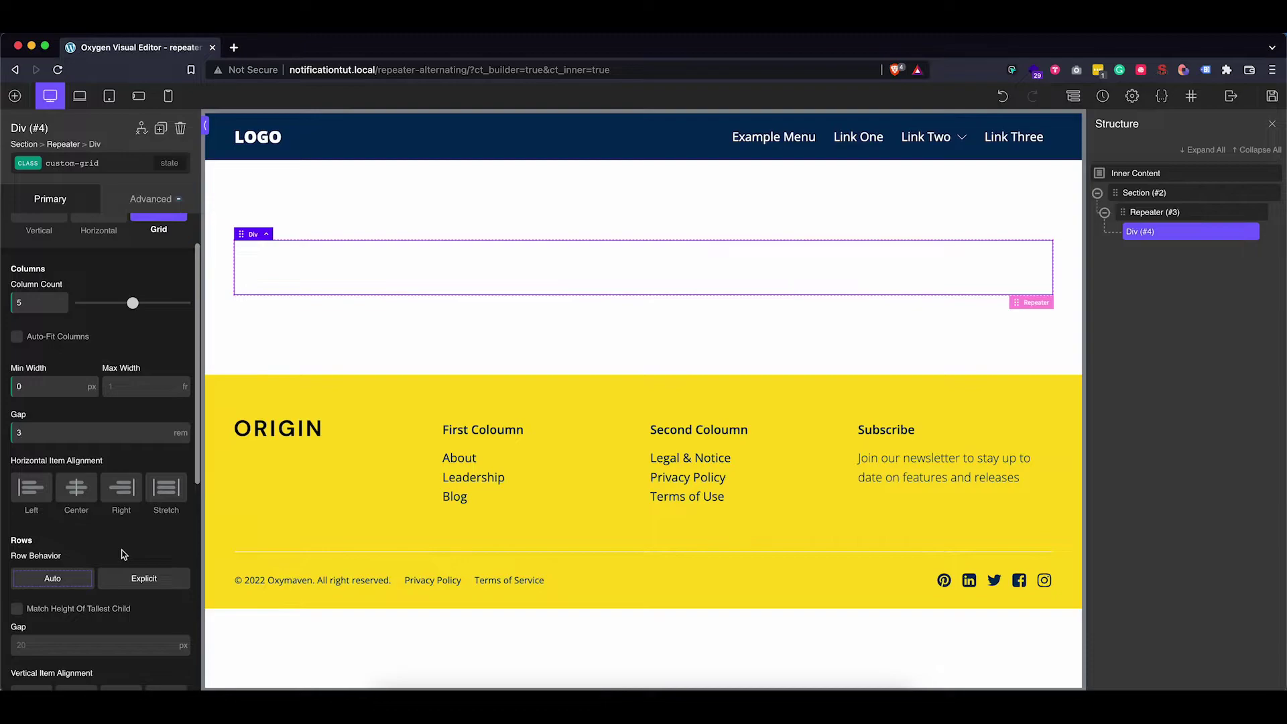
click(351, 271)
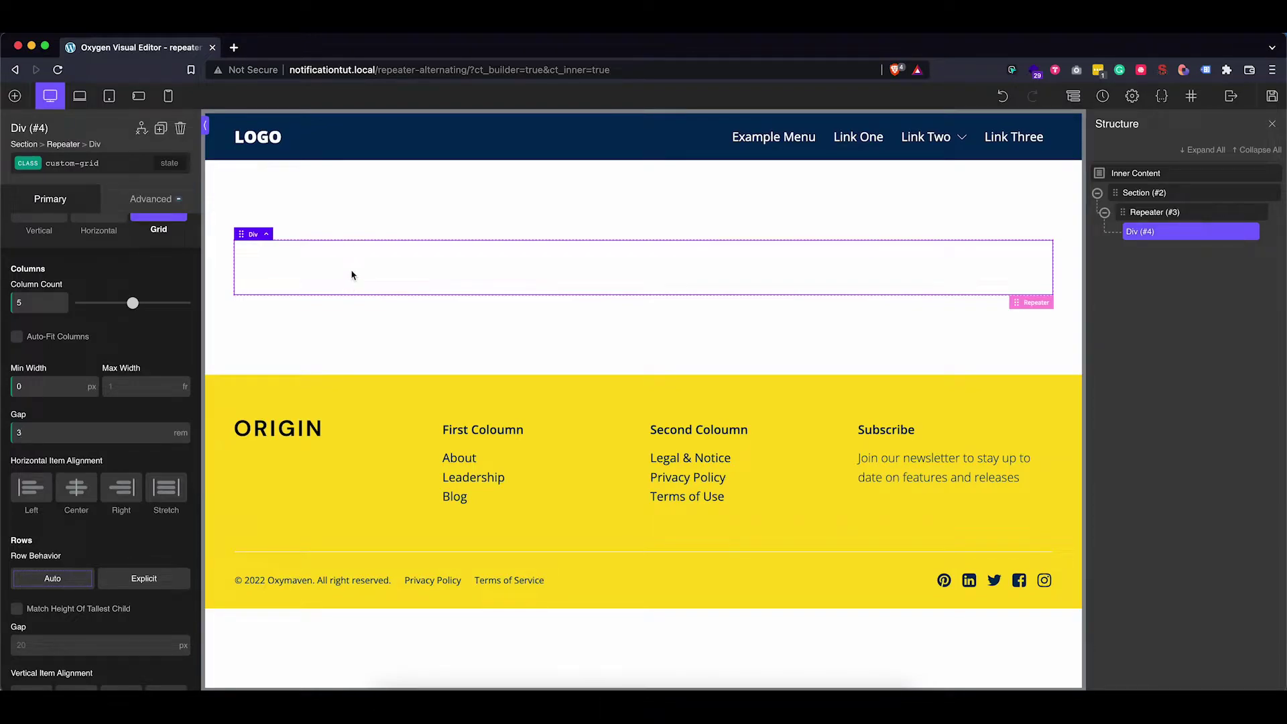
click(15, 96)
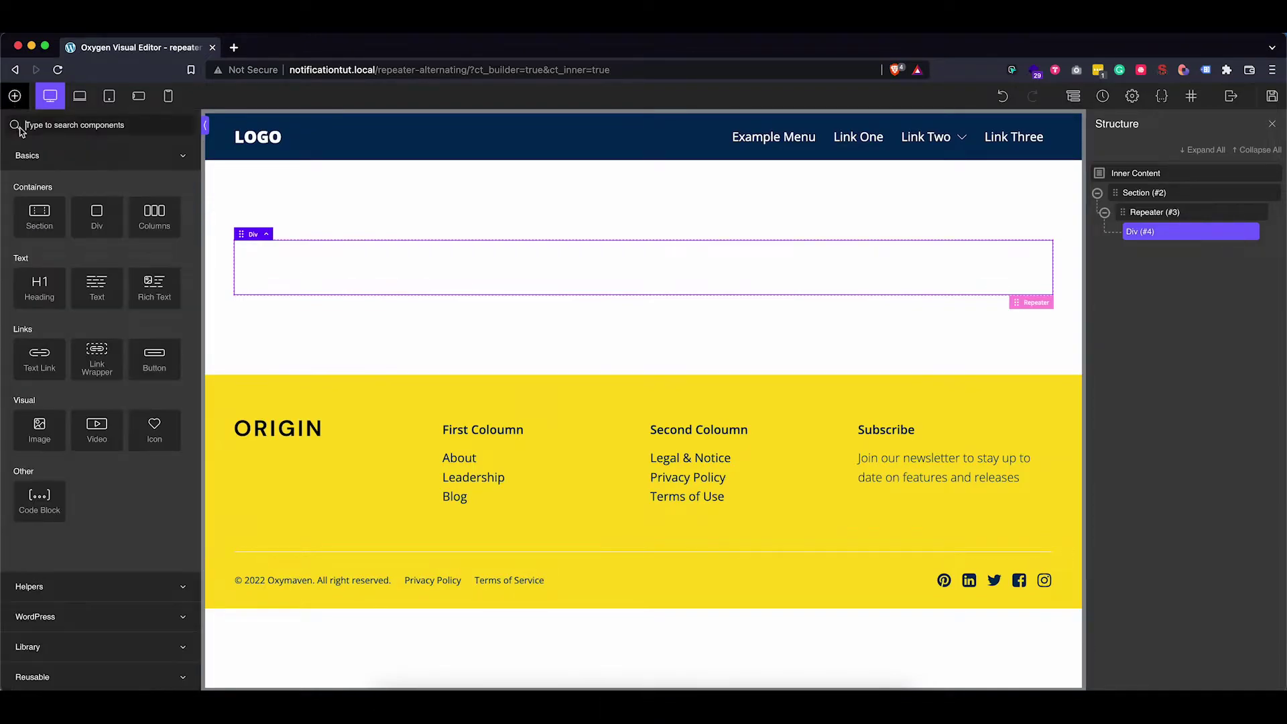
click(108, 216)
click(160, 128)
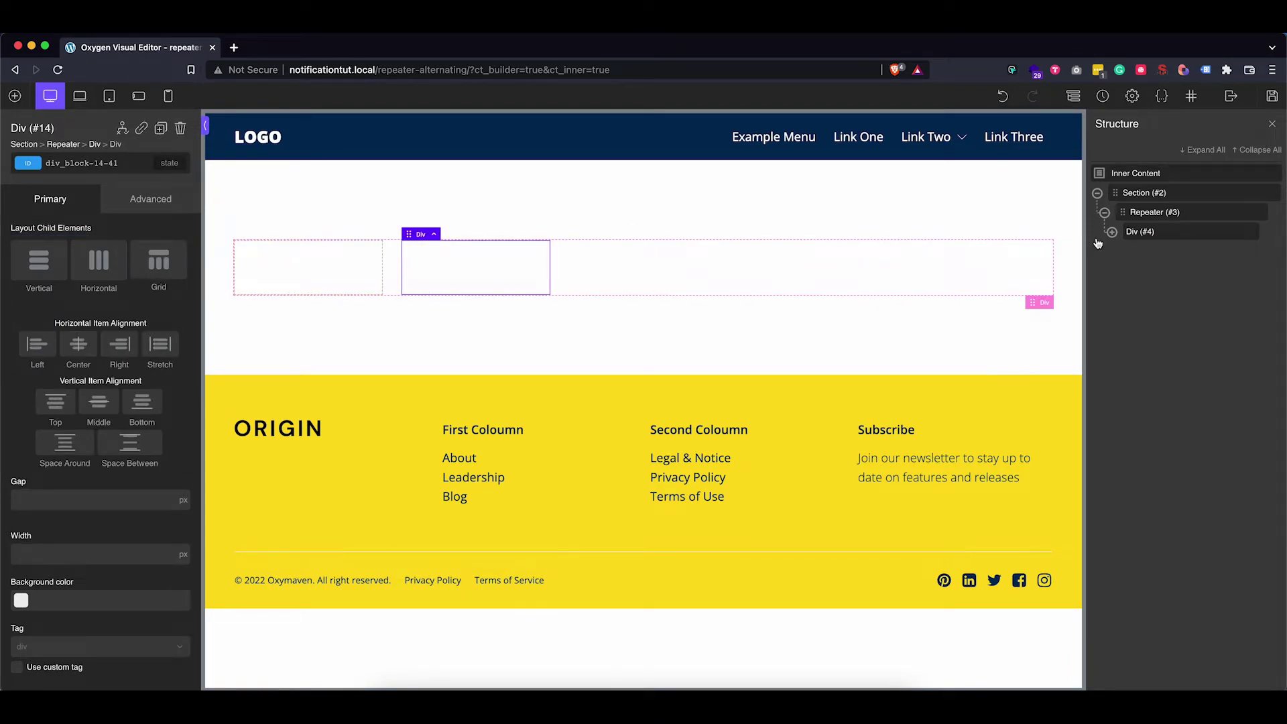
Step: Add a child span override making the grid's first child span 2 columns
click(1156, 234)
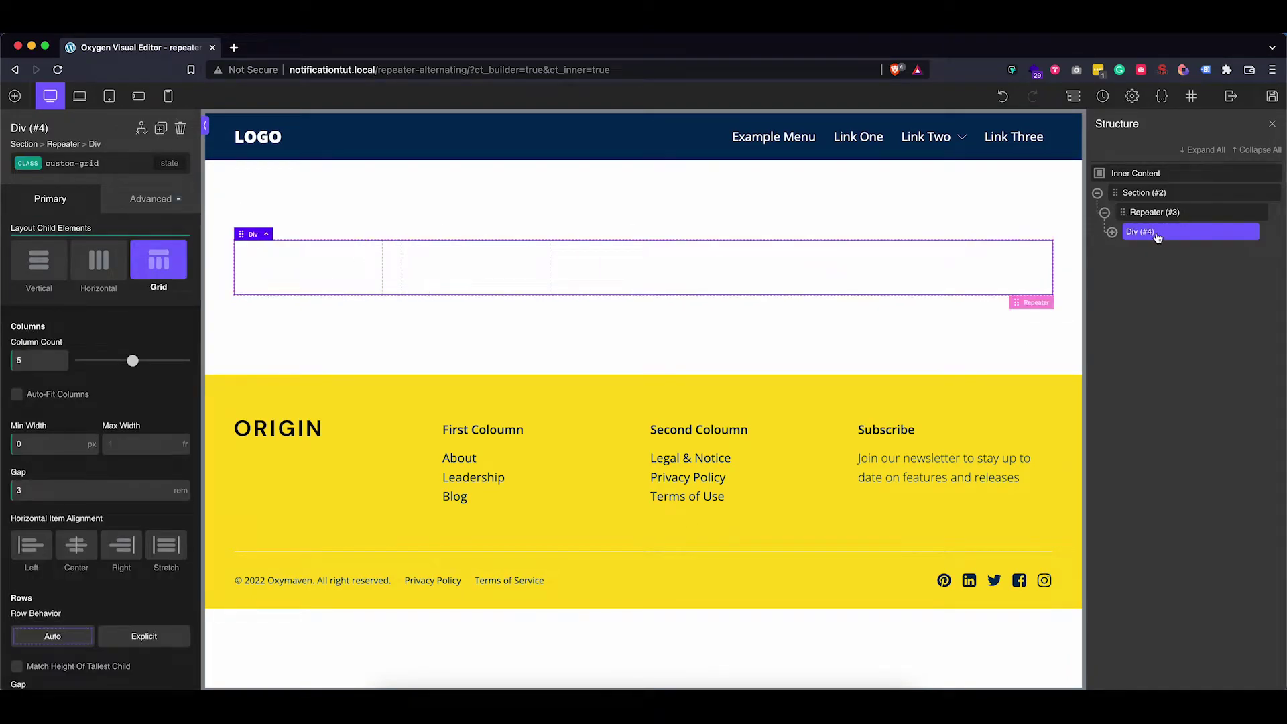
scroll(55, 481, down, 1)
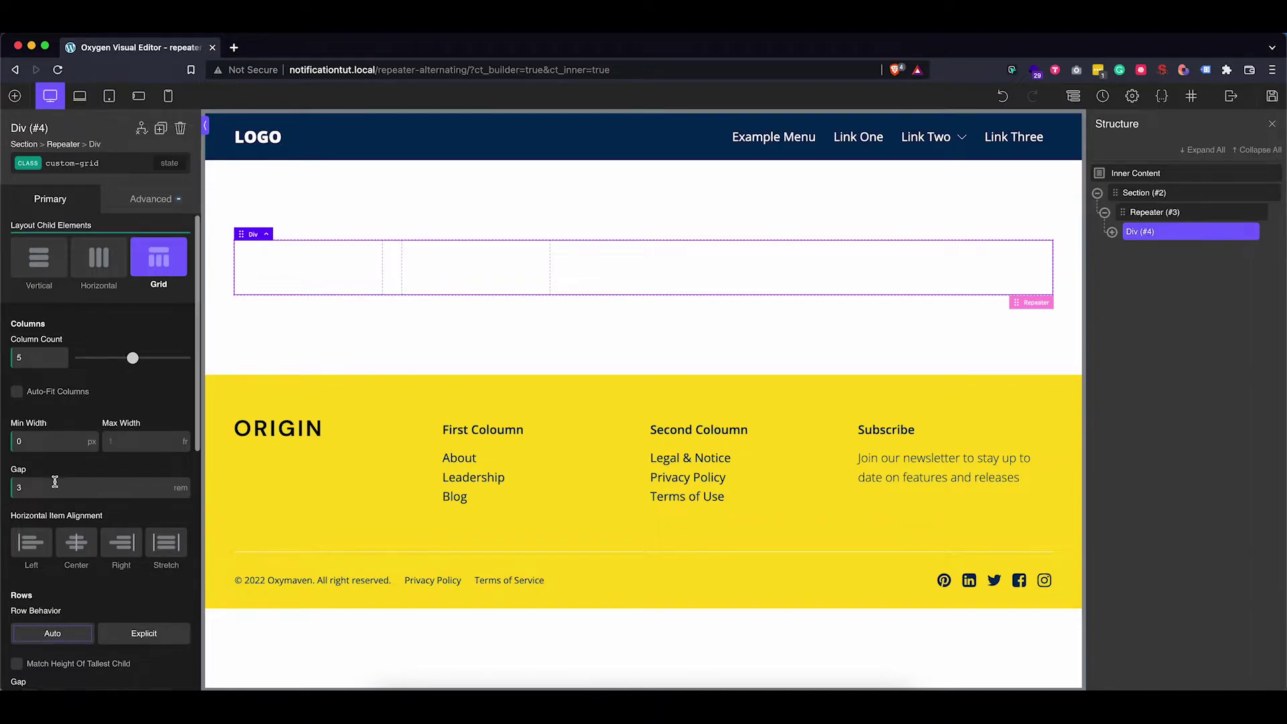
scroll(55, 481, down, 5)
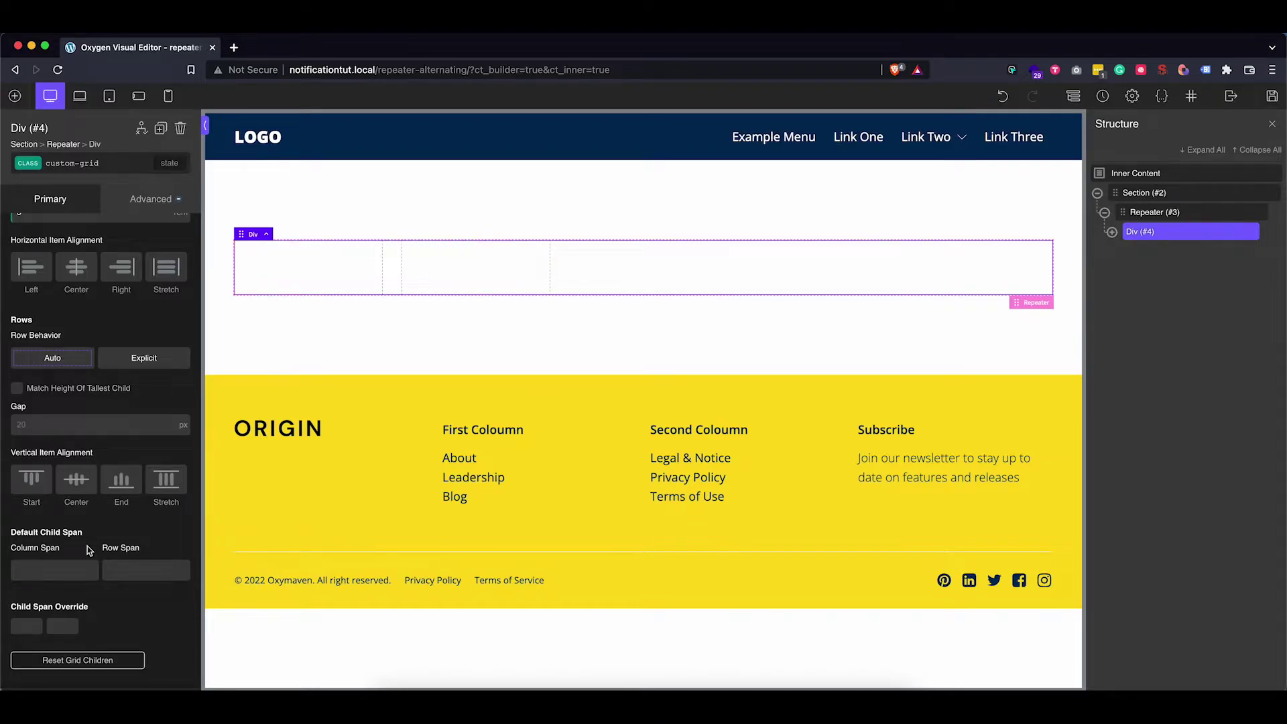
scroll(32, 570, down, 1)
scroll(32, 570, down, 1)
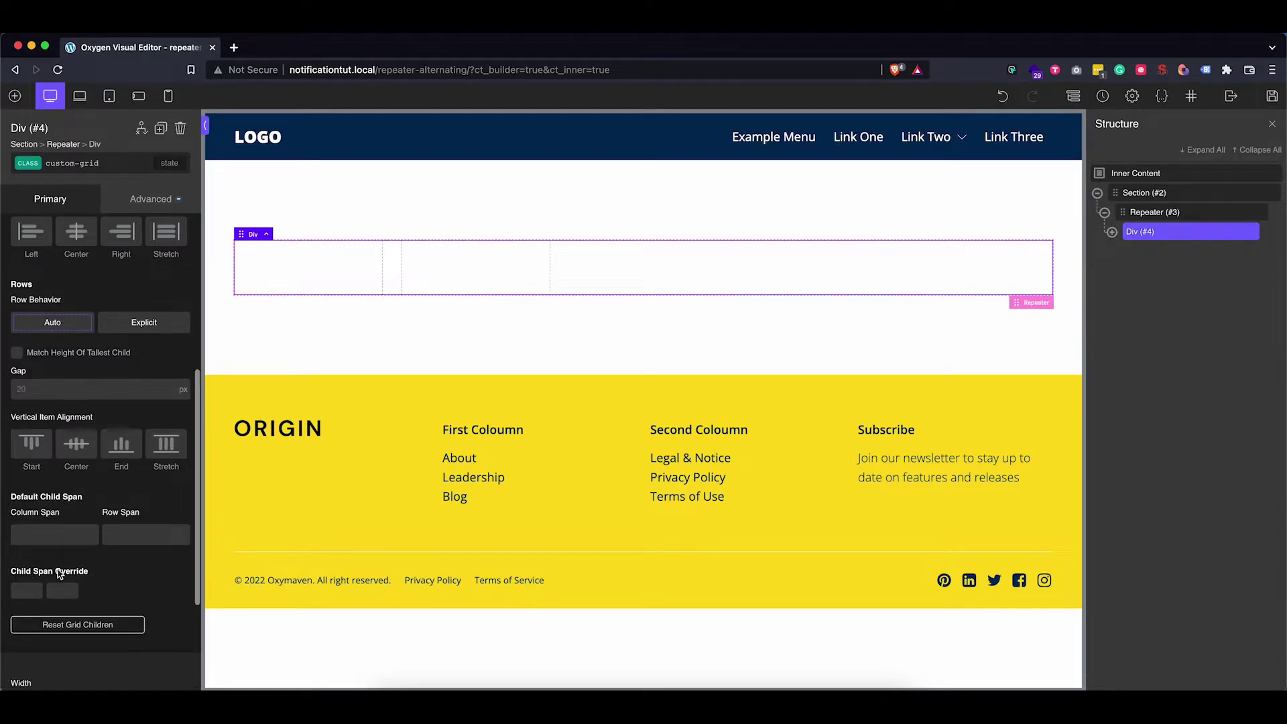
click(25, 592)
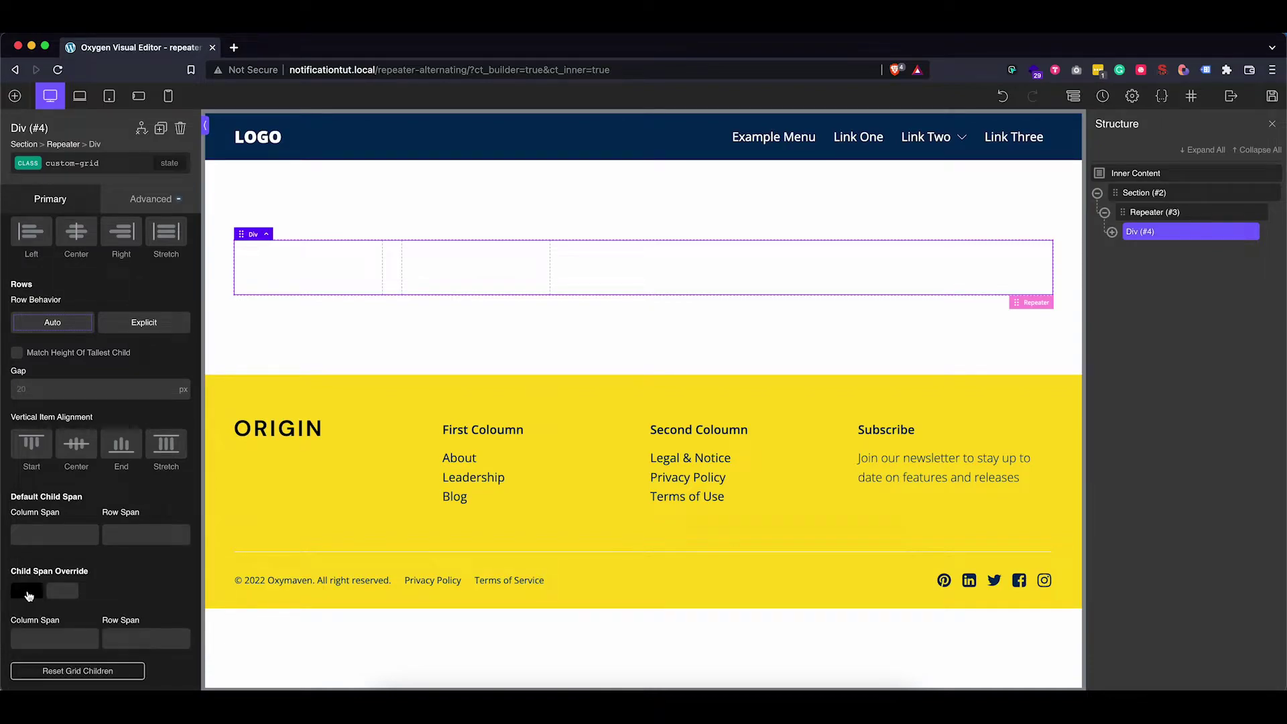
scroll(28, 596, down, 1)
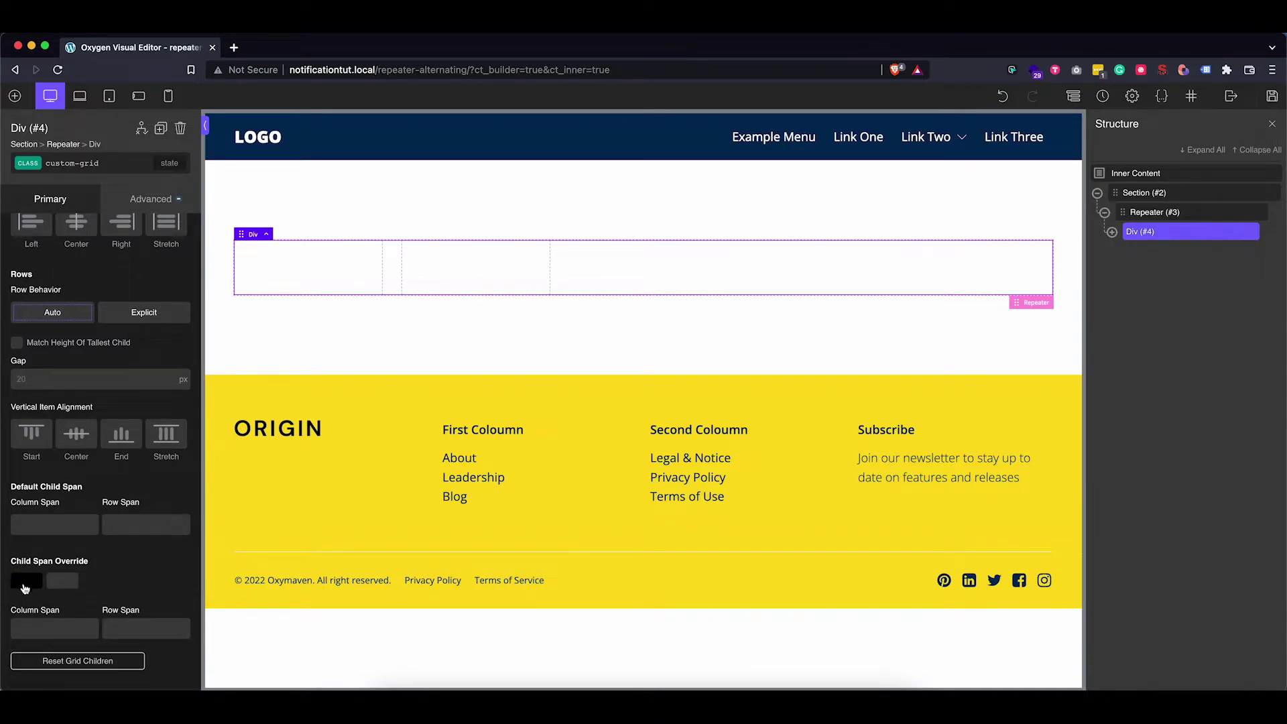
click(27, 628)
text(2)
Step: Set the second child's span override to 3 columns
click(99, 583)
text(3)
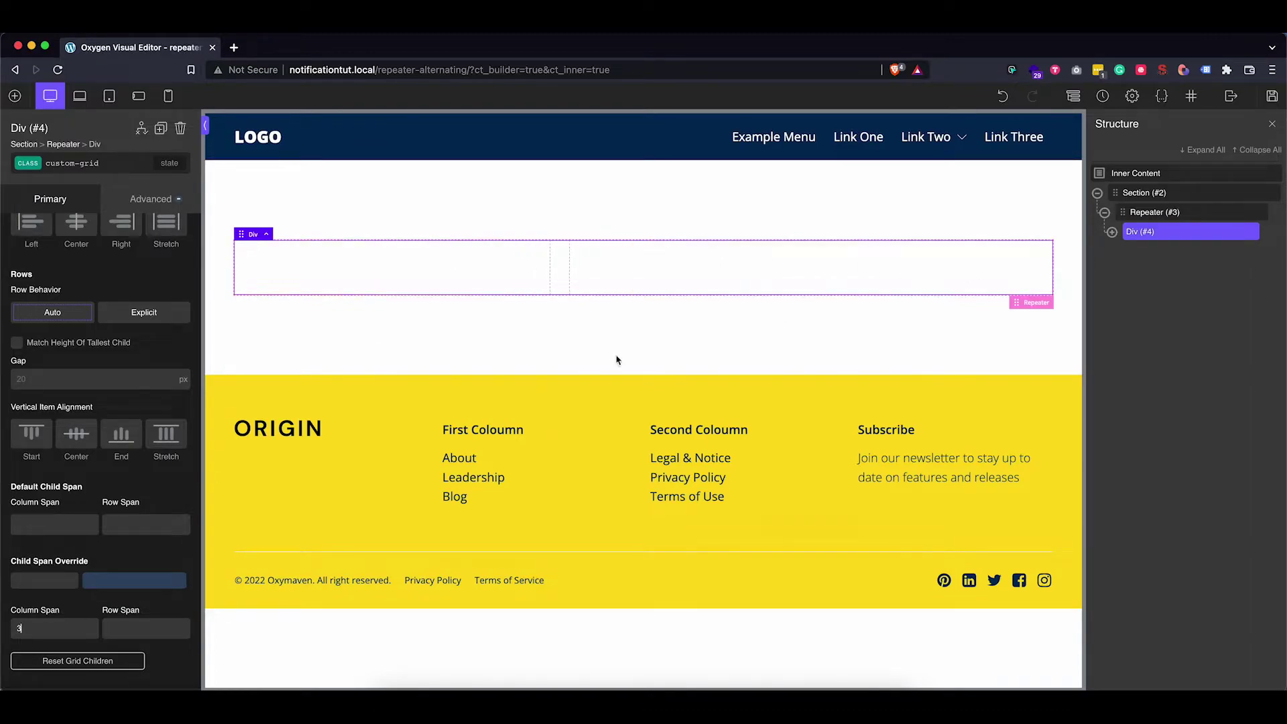
scroll(139, 536, down, 2)
scroll(139, 536, down, 3)
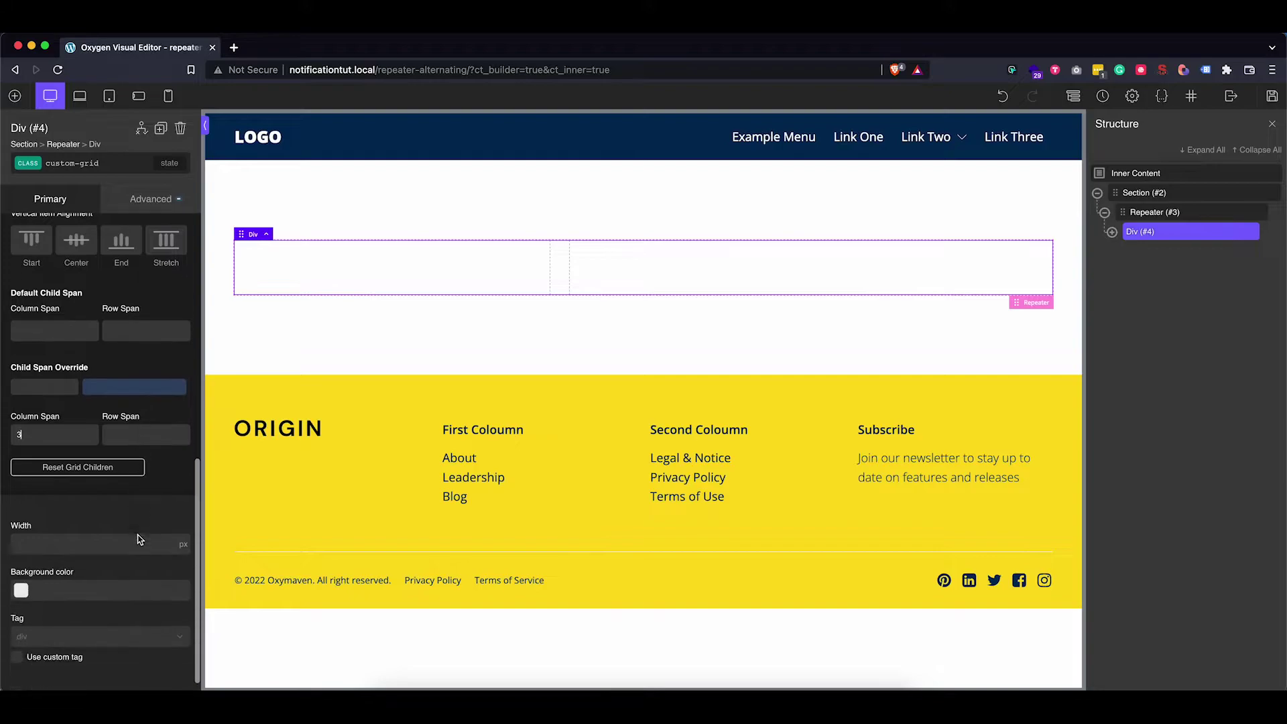
scroll(138, 535, up, 10)
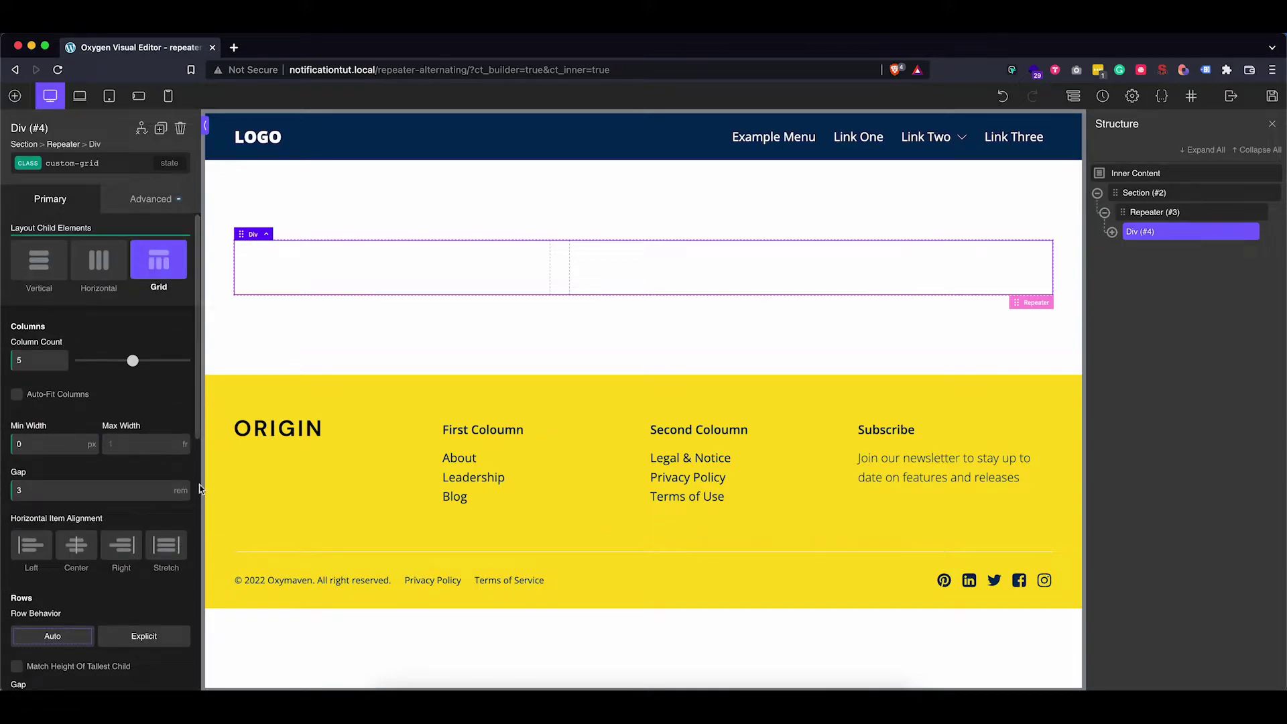
Step: Save the page and type custom-grid__img-wrapper as a new class for the grid's child Div
click(1272, 96)
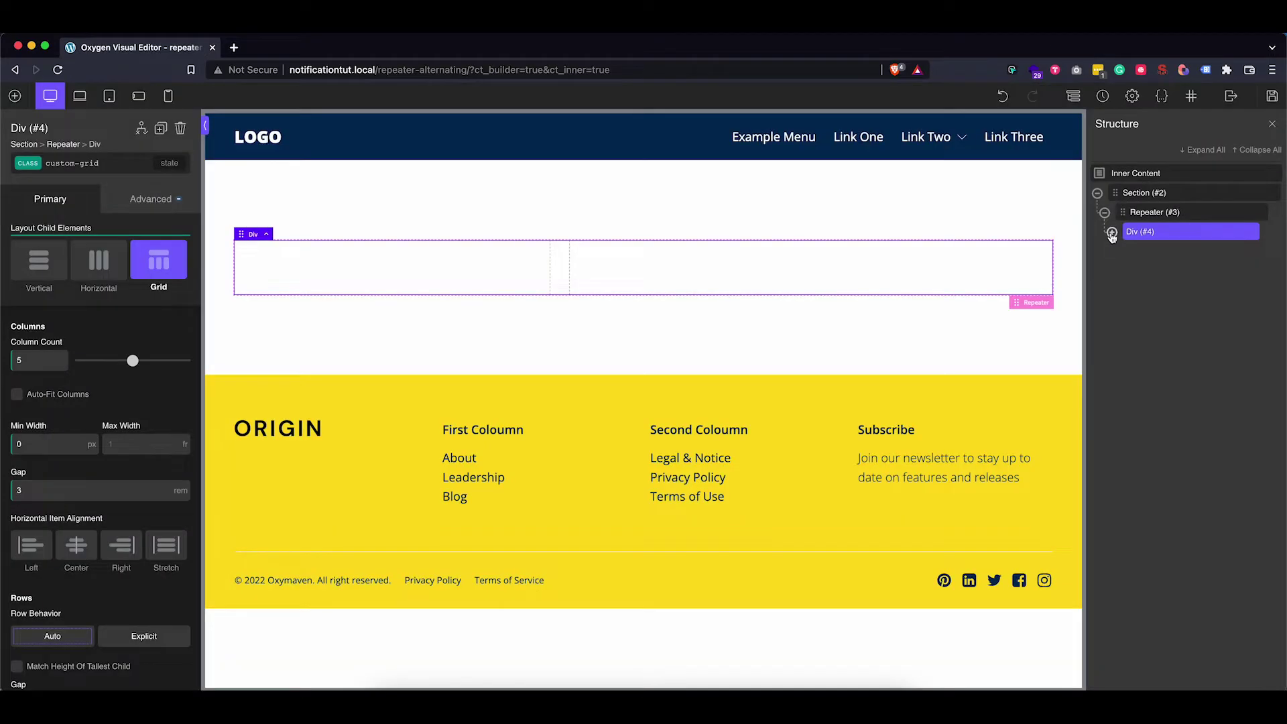
click(1111, 231)
click(1159, 251)
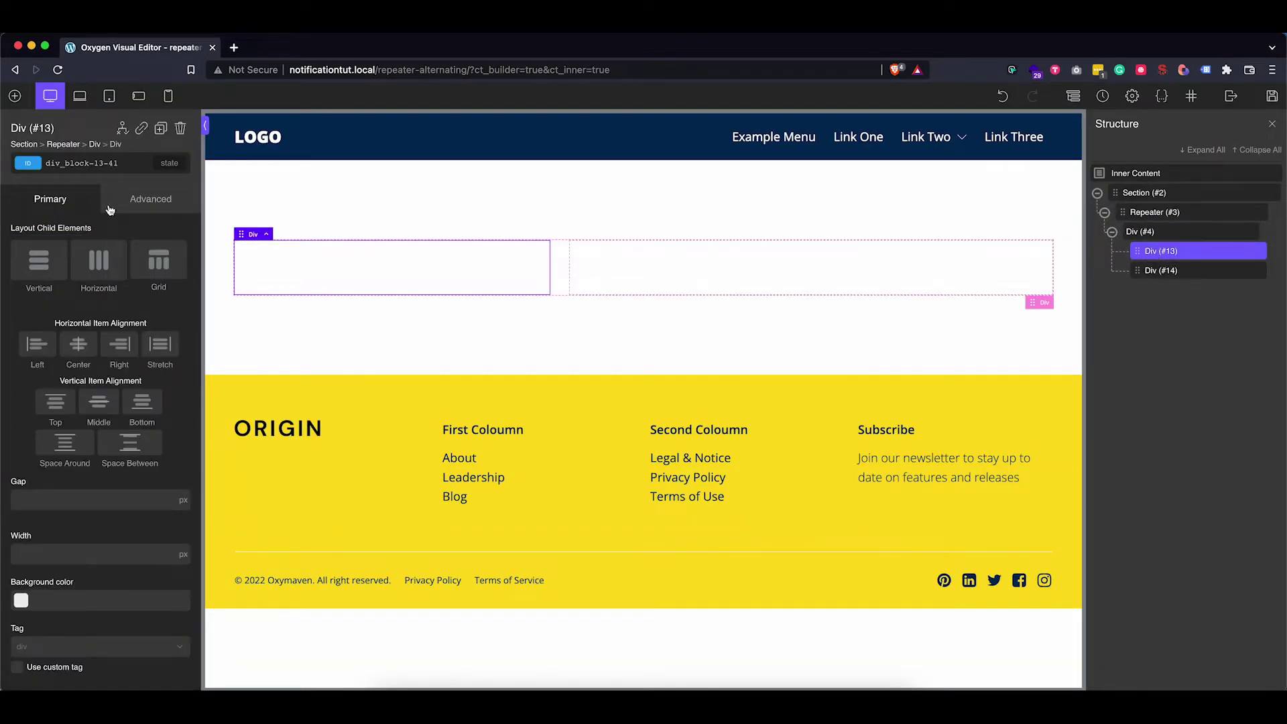
click(95, 163)
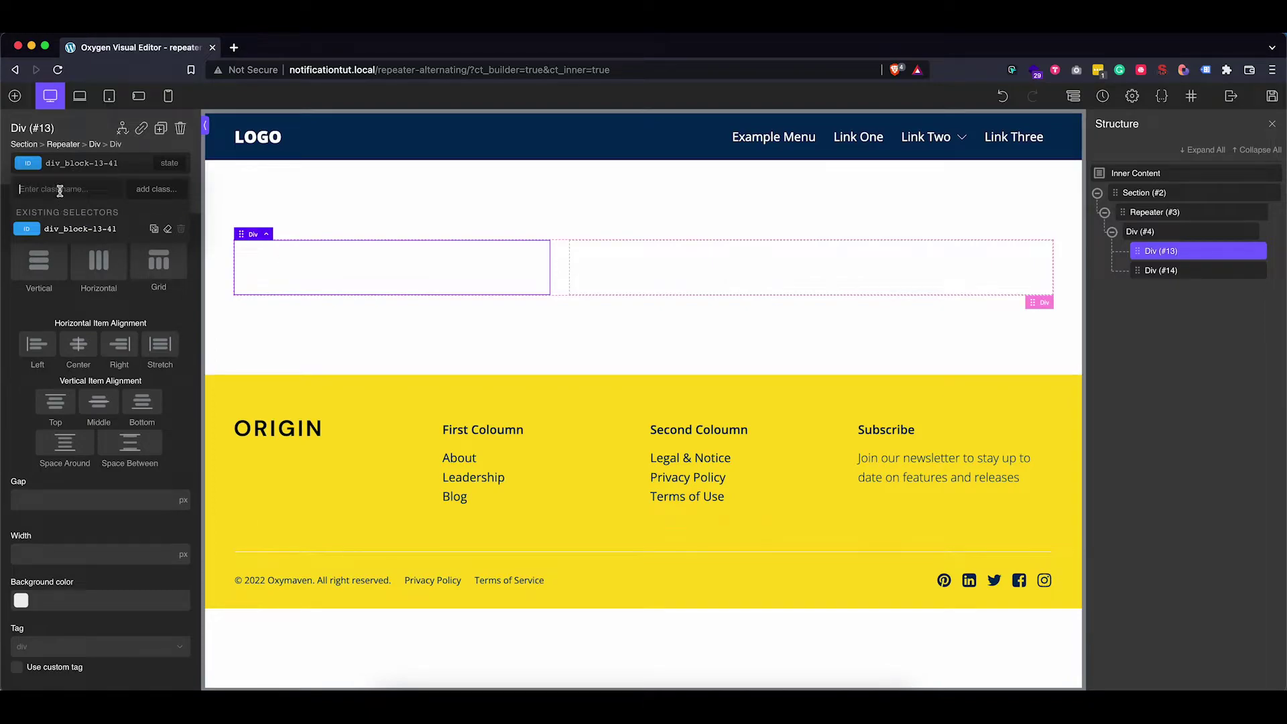
text(custom)
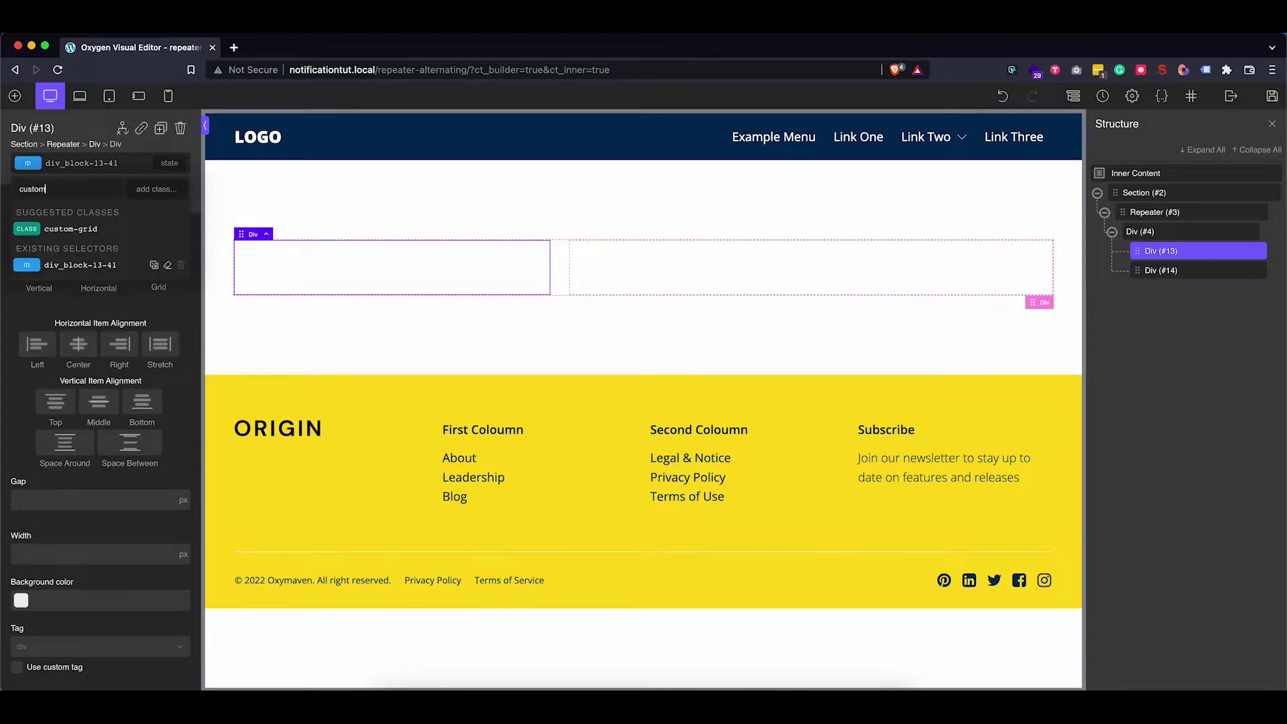
text(-grid_)
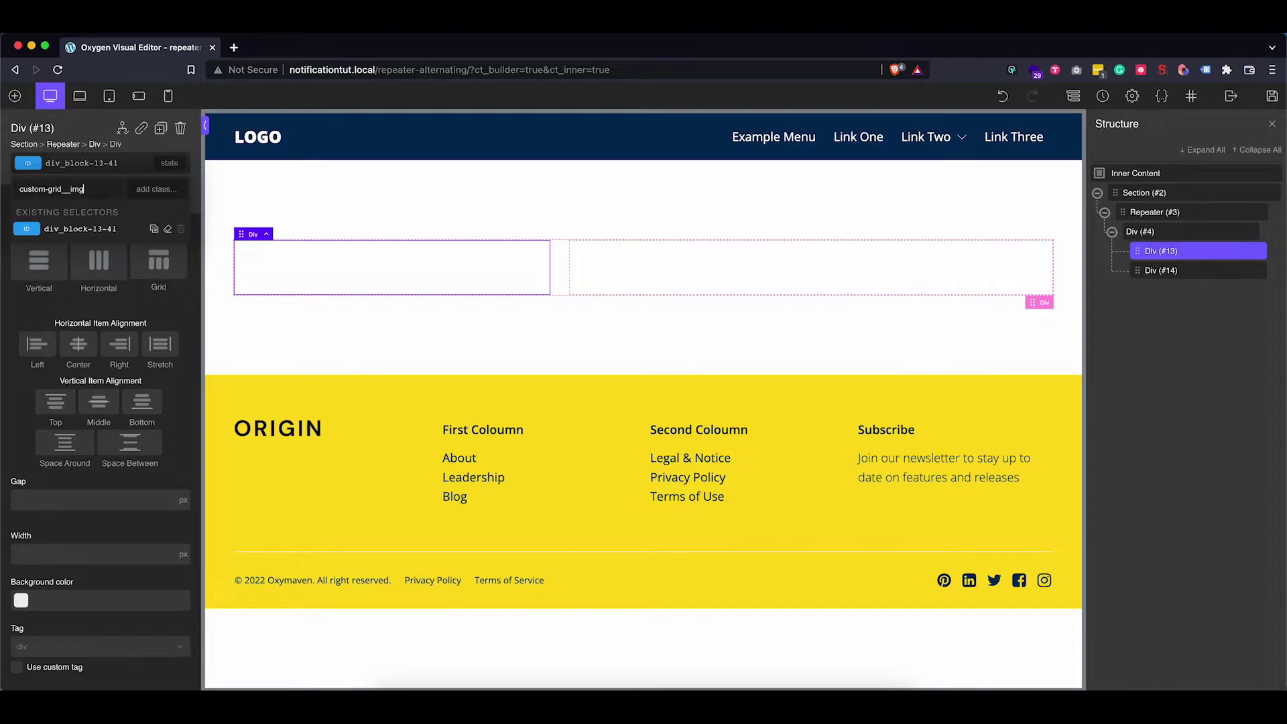
text(_img-)
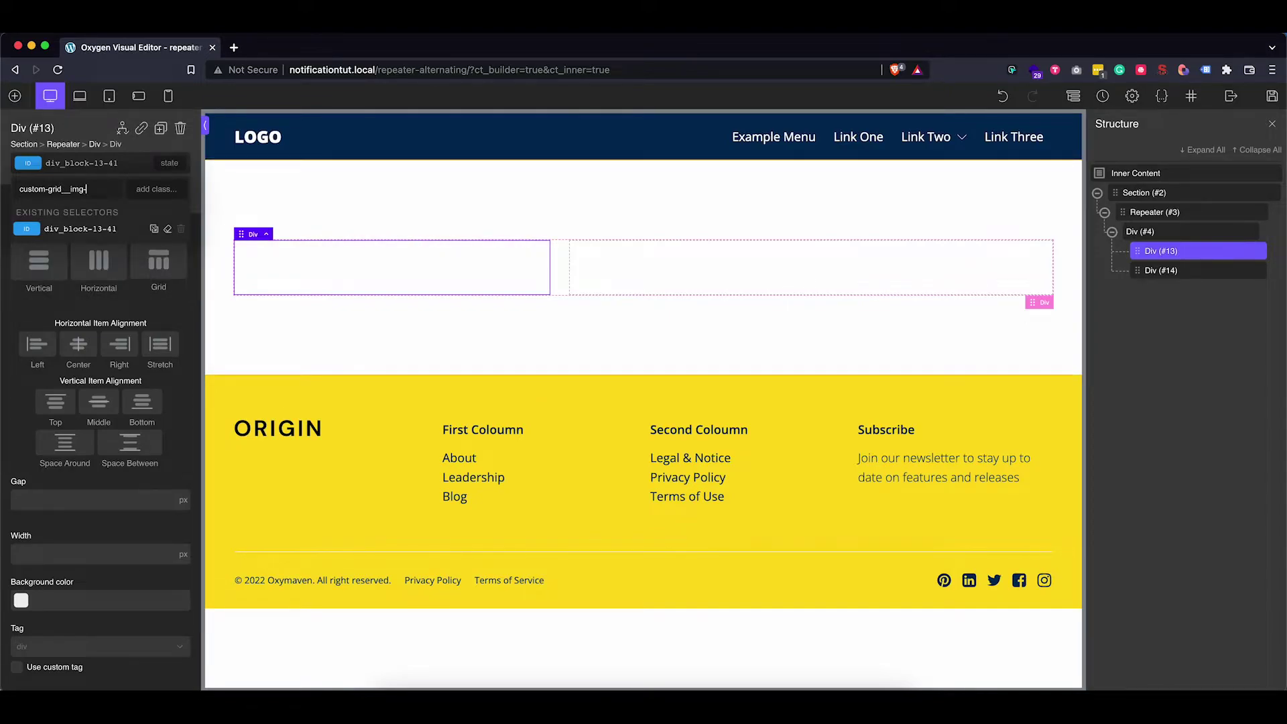
text(wrapper)
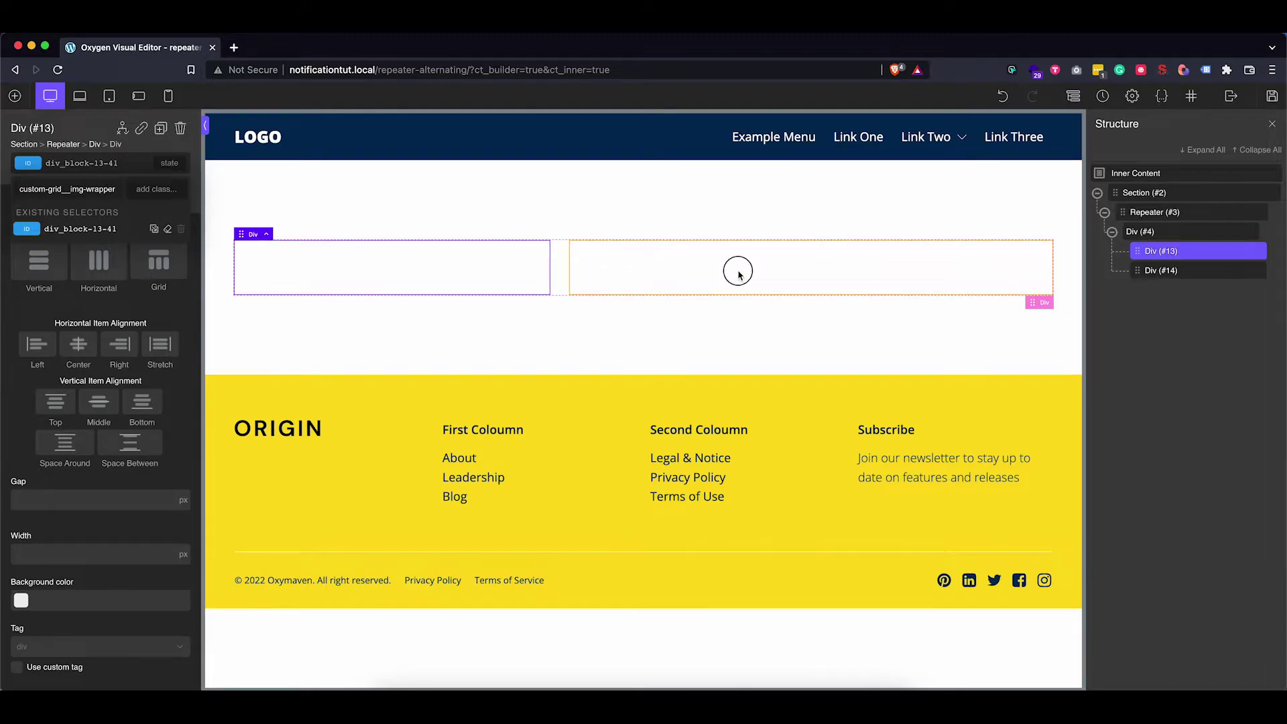
click(736, 271)
click(70, 163)
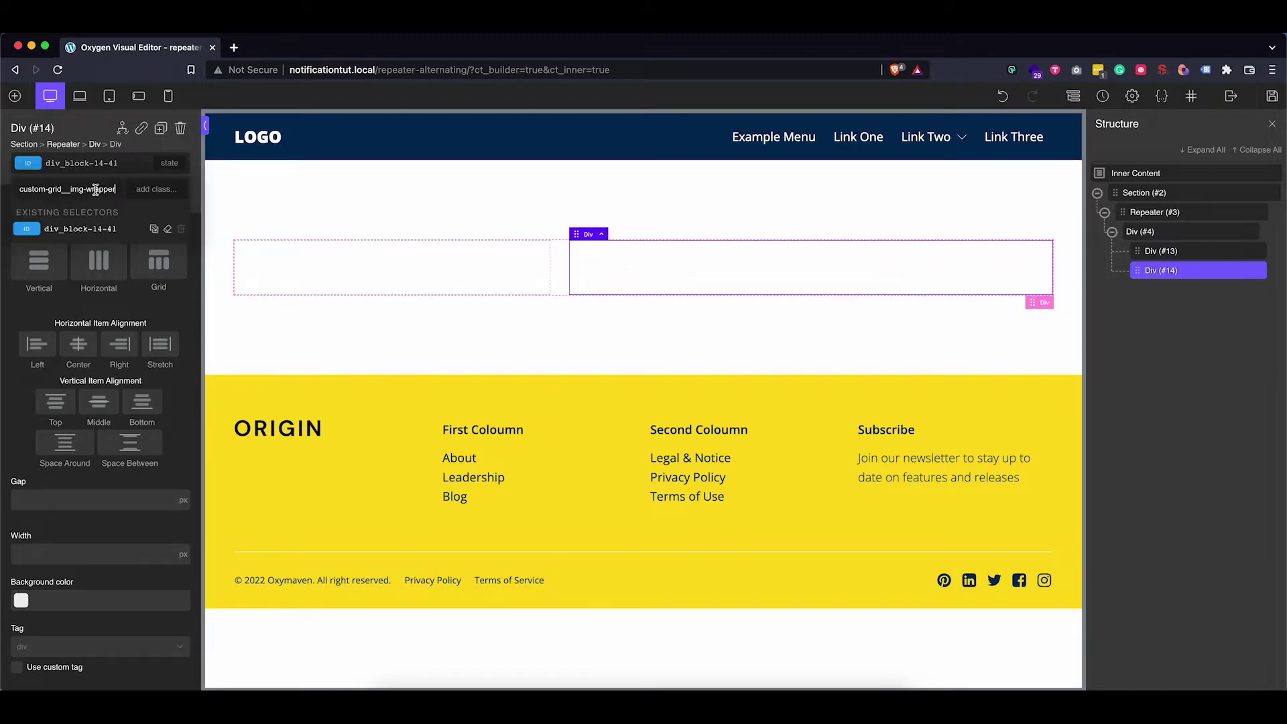
Step: Apply the custom-grid__img-wrapper class to the left child Div (#13)
click(440, 271)
click(70, 162)
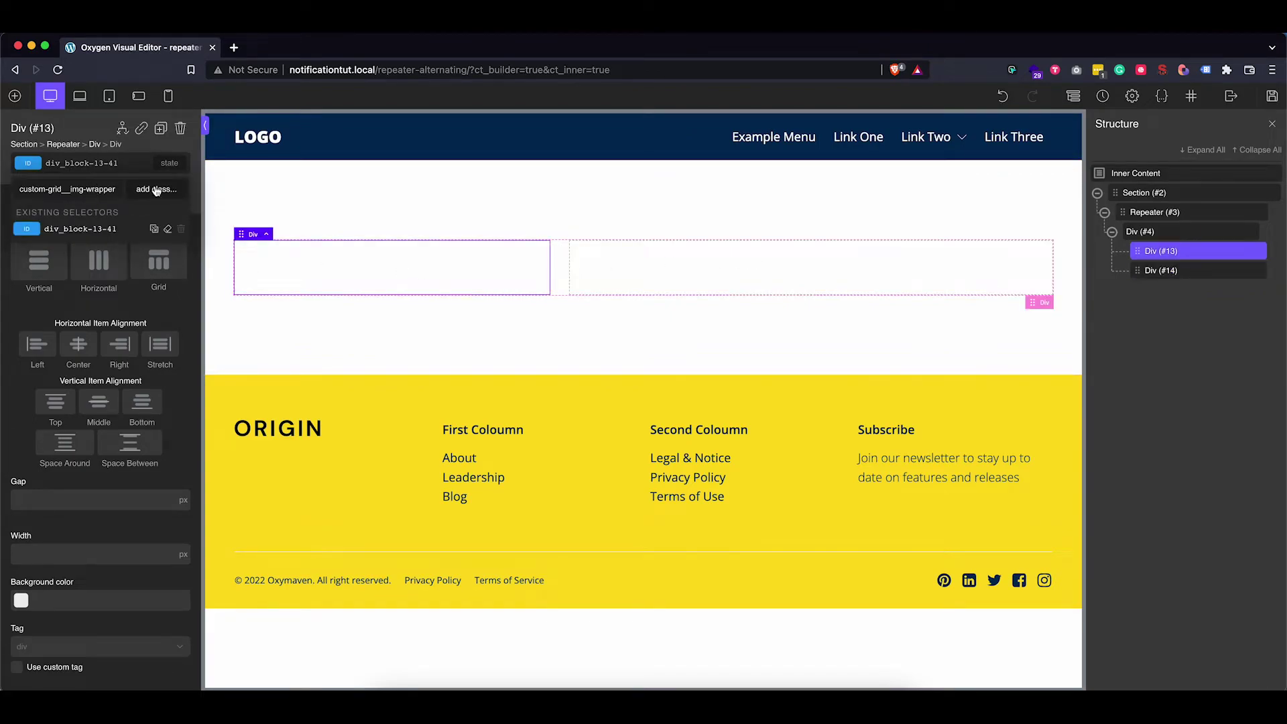
click(86, 188)
Step: Start typing the class custom-grid__content for the right child Div (#14)
click(659, 288)
click(107, 162)
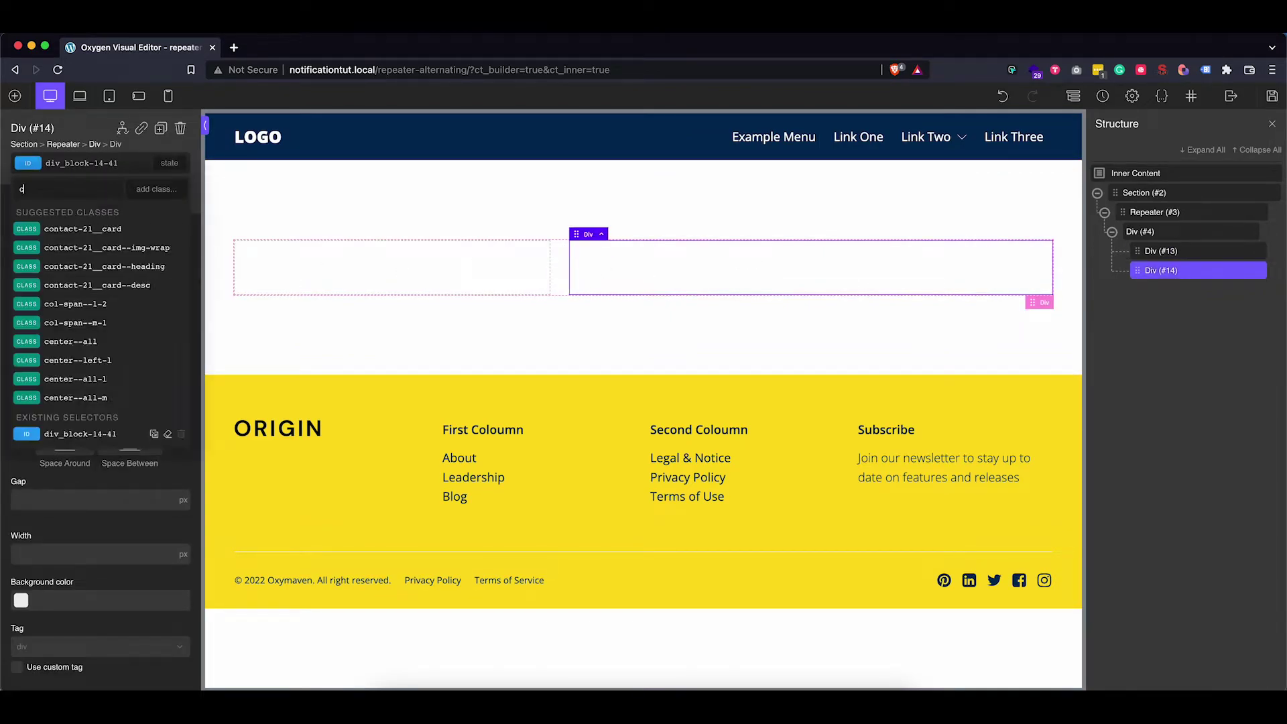
text(custom-groo)
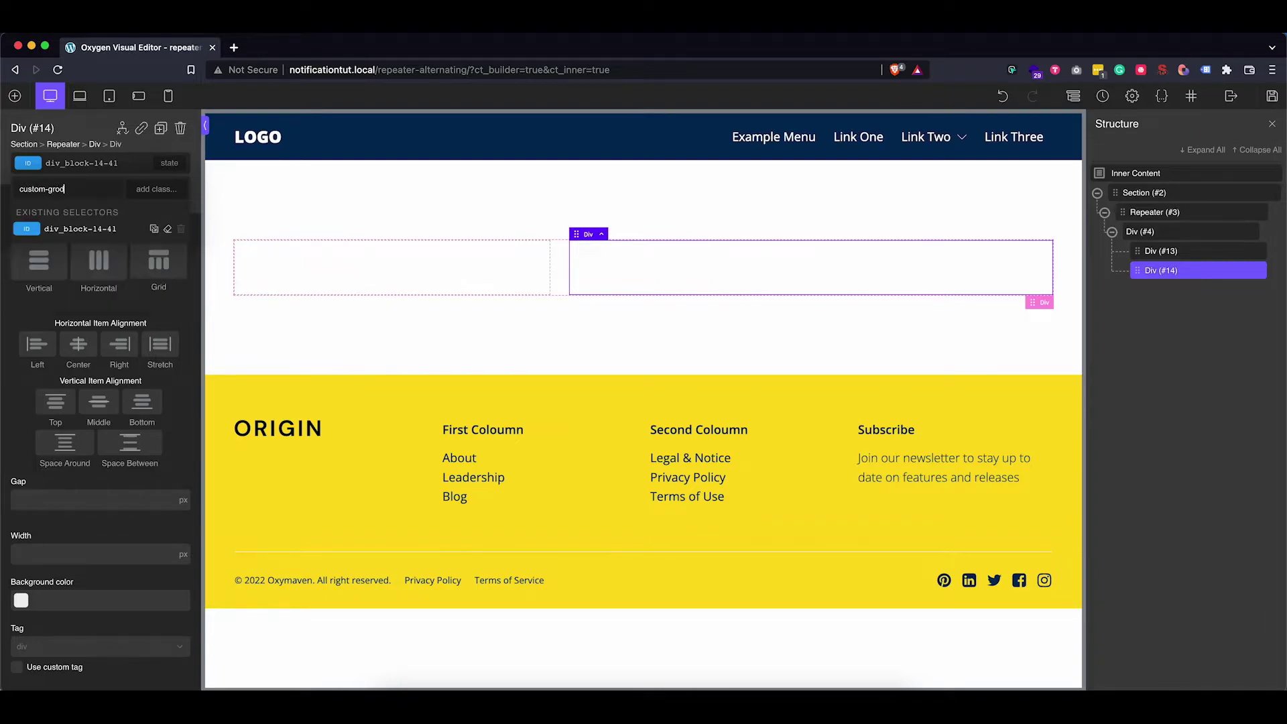
key(BackSpace)
key(BackSpace)
text(i)
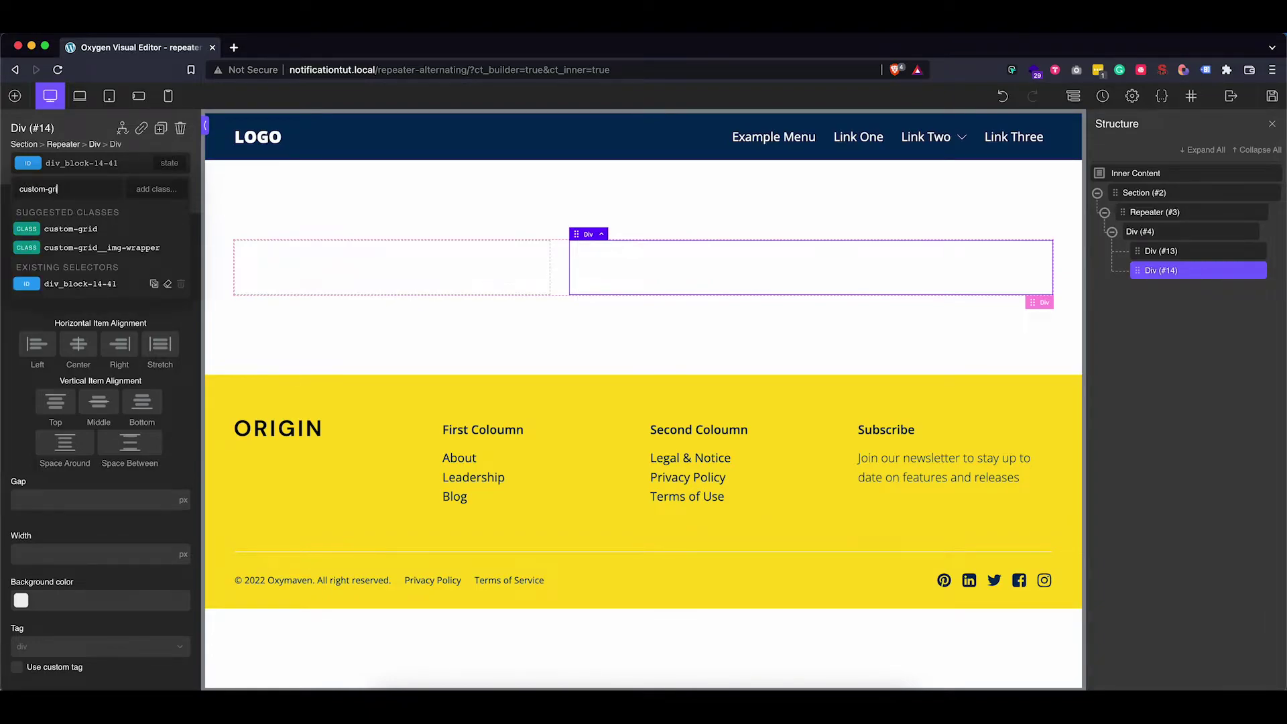
text(d__)
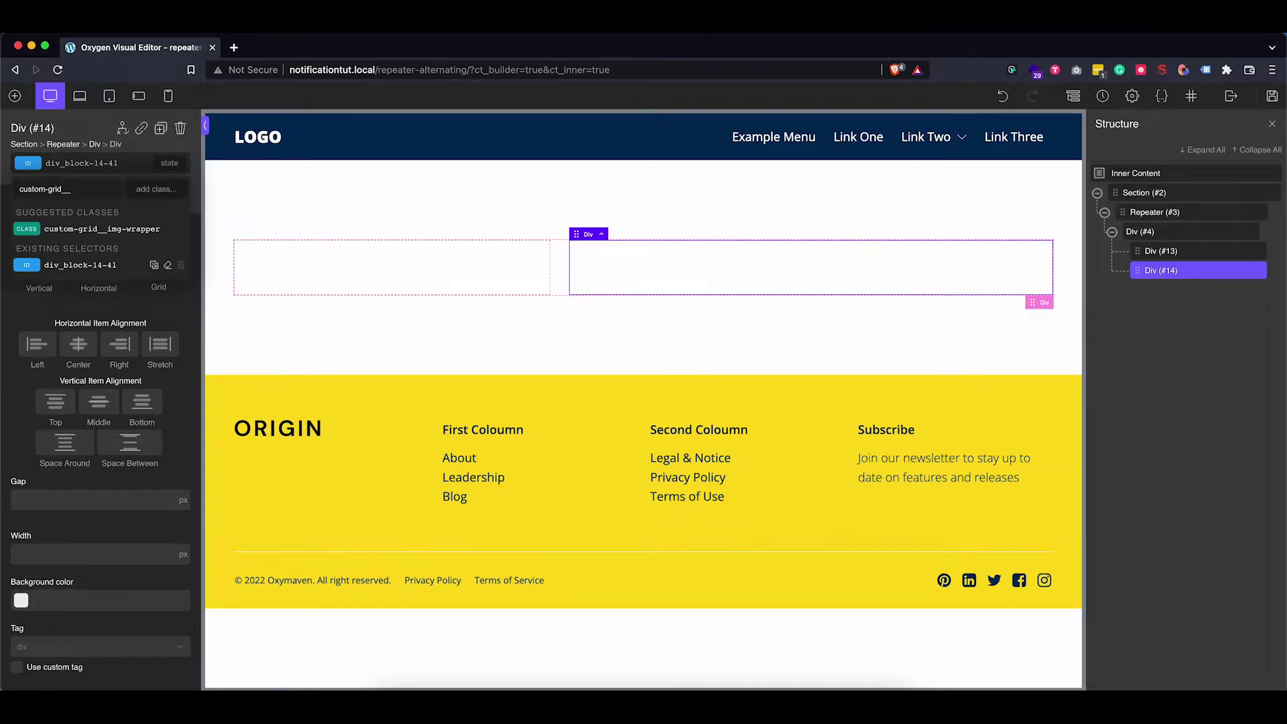
text(conten)
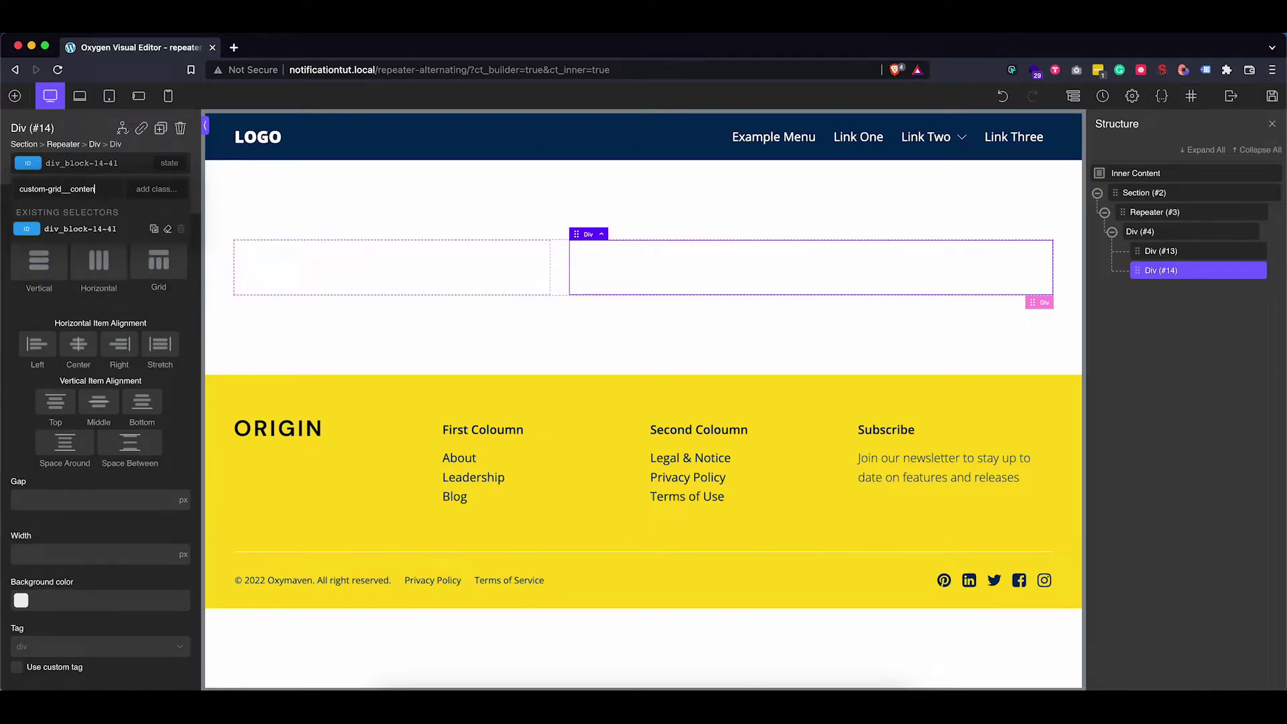